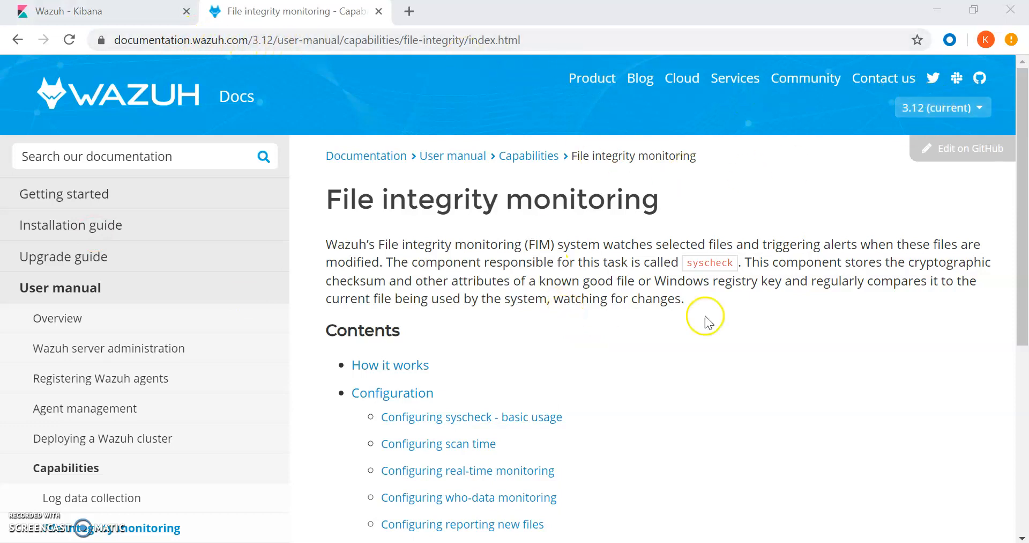
# Scroll the v3.12 File integrity monitoring docs page down to its Contents list of configuration topics.
pyautogui.scroll(-1, 945, 343)
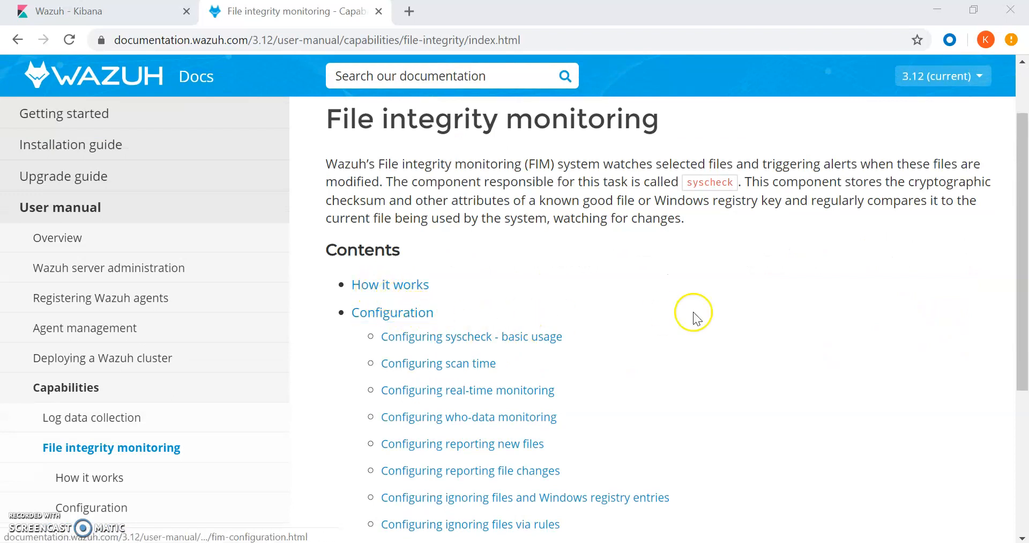
pyautogui.scroll(-1, 976, 340)
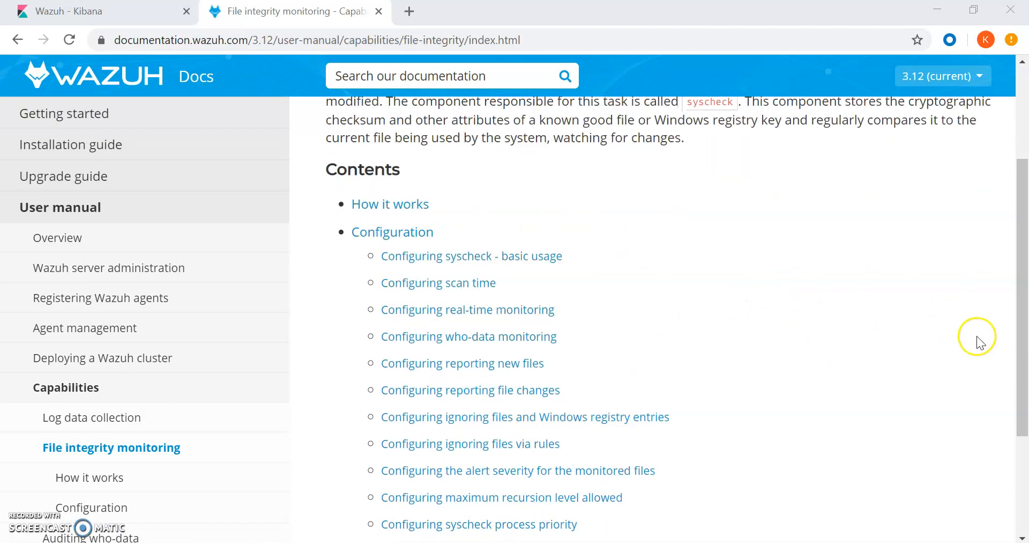
pyautogui.moveTo(495, 542)
pyautogui.moveTo(454, 542)
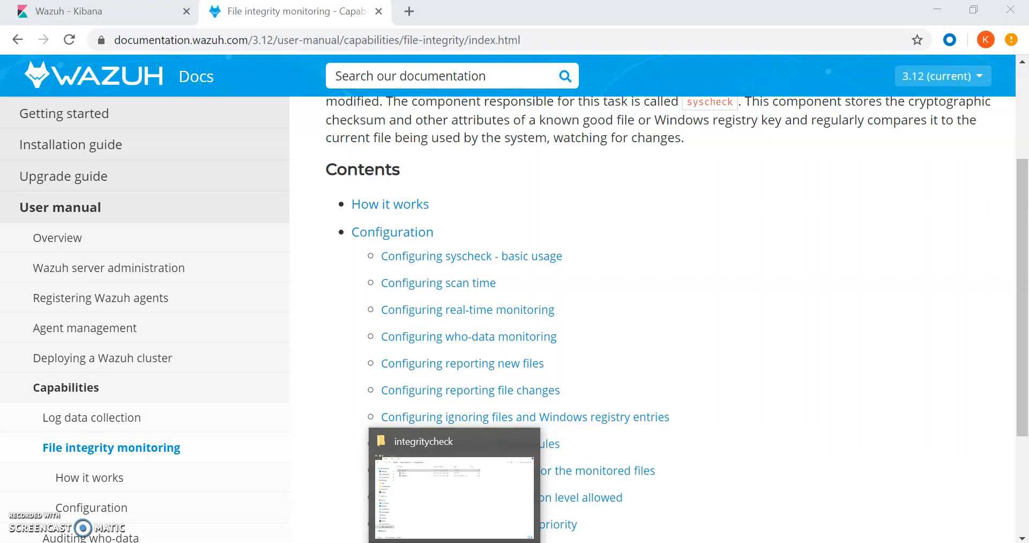
# Check the three files in D:\integritycheck, then minimize Explorer and bring up Wazuh Agent Manager.
pyautogui.click(453, 515)
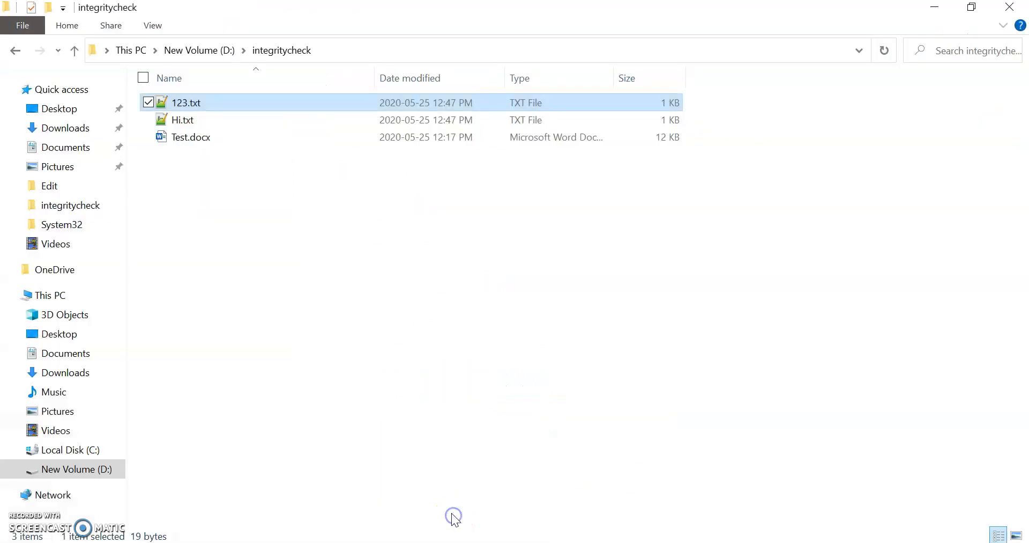
pyautogui.click(399, 50)
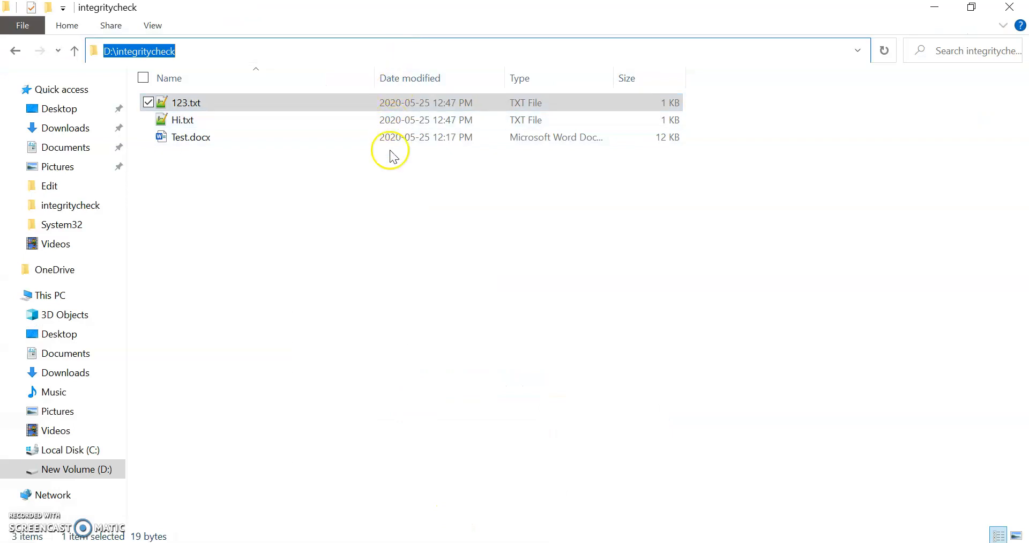
pyautogui.click(412, 270)
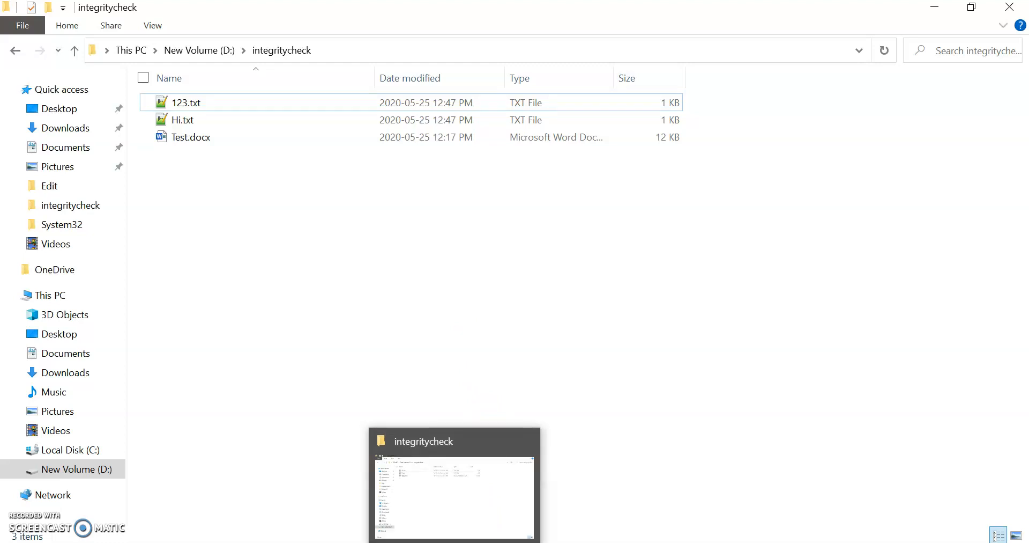
pyautogui.click(455, 542)
pyautogui.click(575, 542)
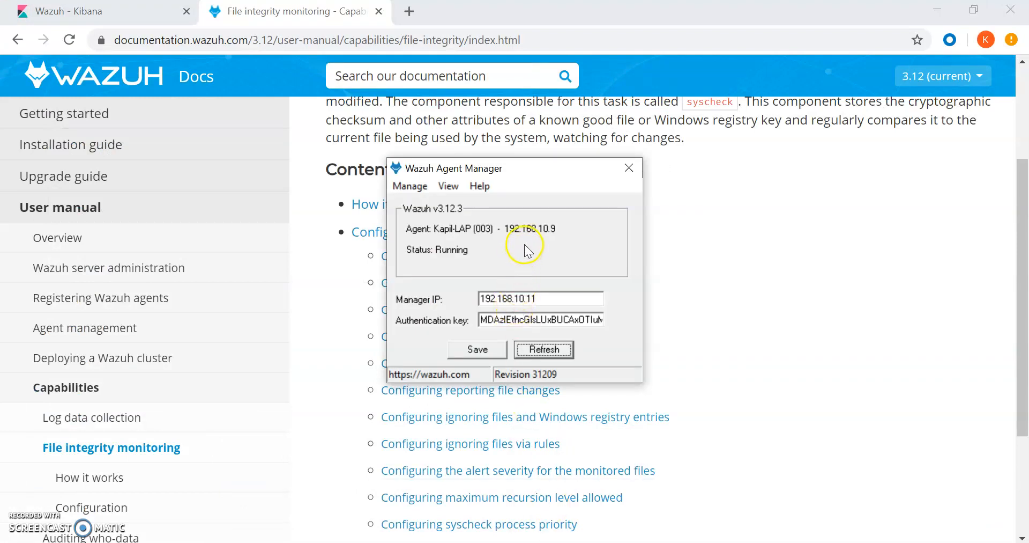
# Open ossec.conf via View > View Config and scroll to the syscheck section monitoring d:\integritycheck.
pyautogui.click(448, 187)
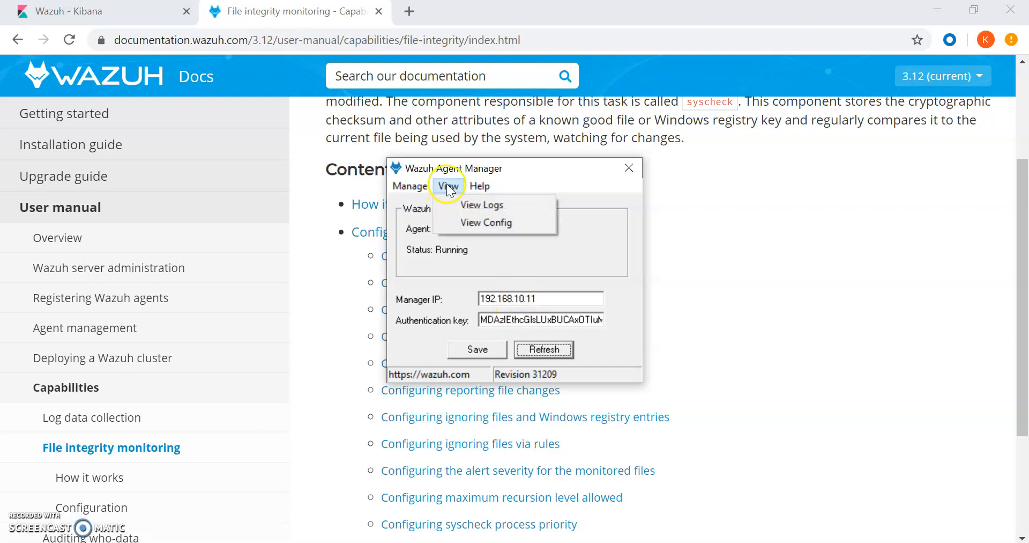
pyautogui.click(462, 222)
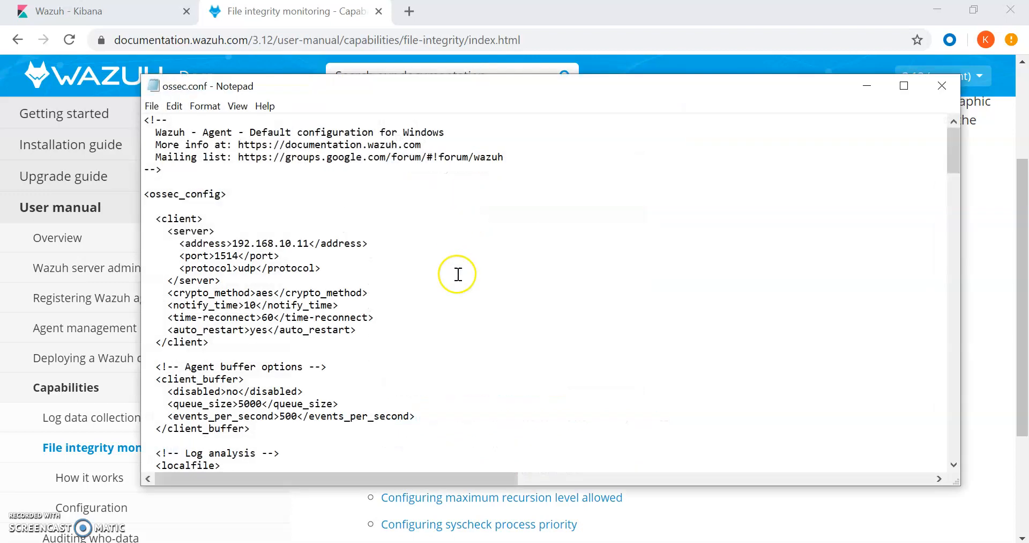
pyautogui.scroll(-6, 647, 292)
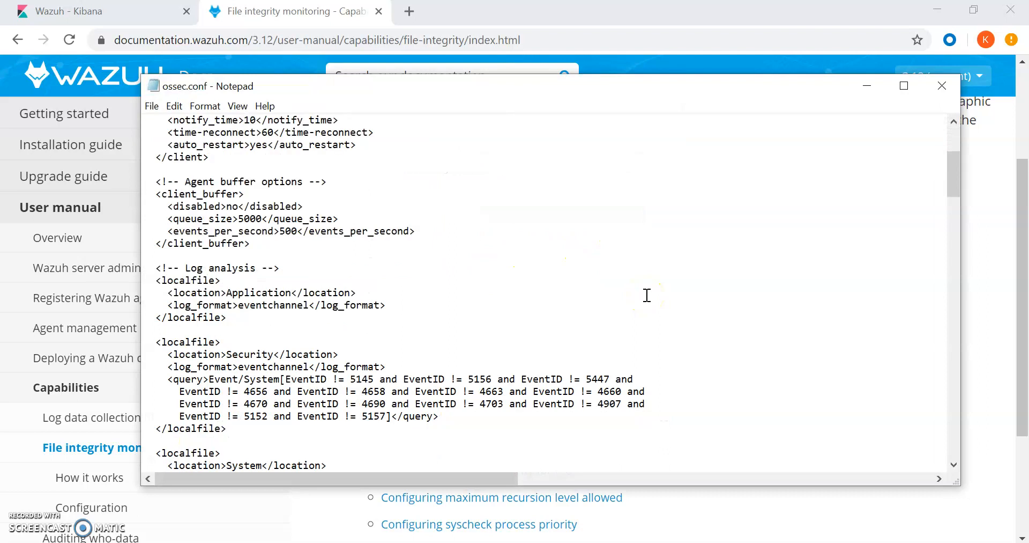
pyautogui.scroll(-11, 753, 272)
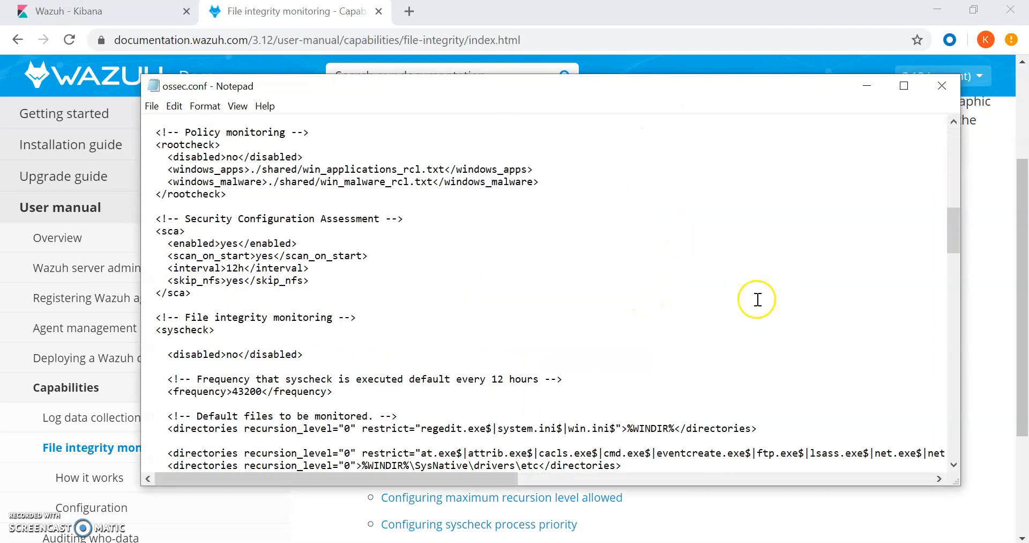
pyautogui.scroll(-1, 331, 311)
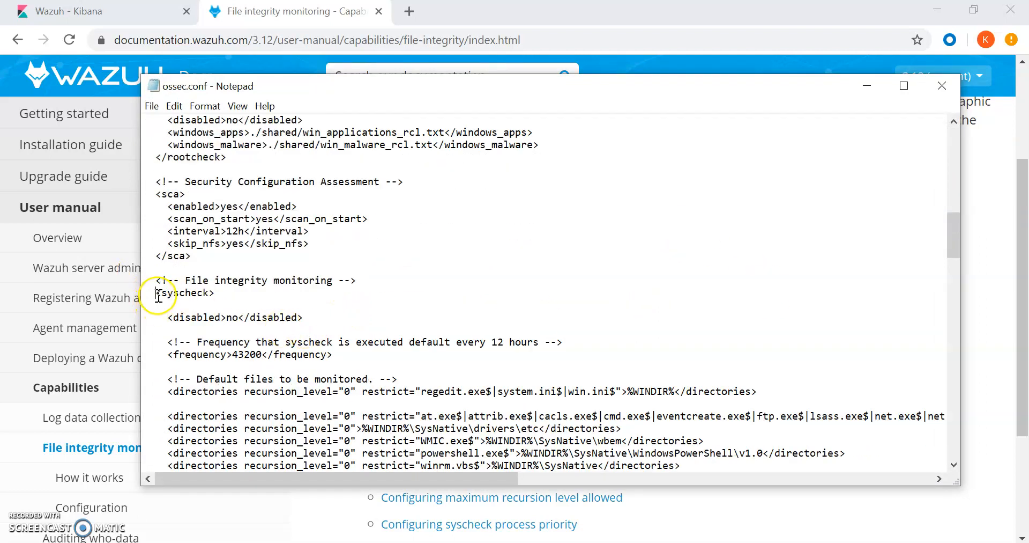
pyautogui.moveTo(156, 292); pyautogui.dragTo(223, 300)
pyautogui.scroll(-6, 423, 311)
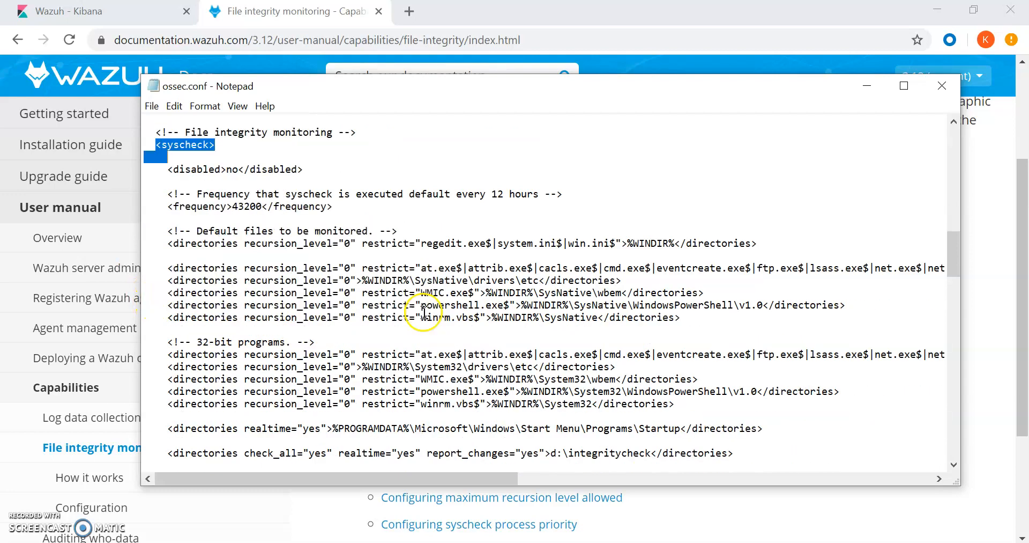
pyautogui.scroll(-11, 423, 311)
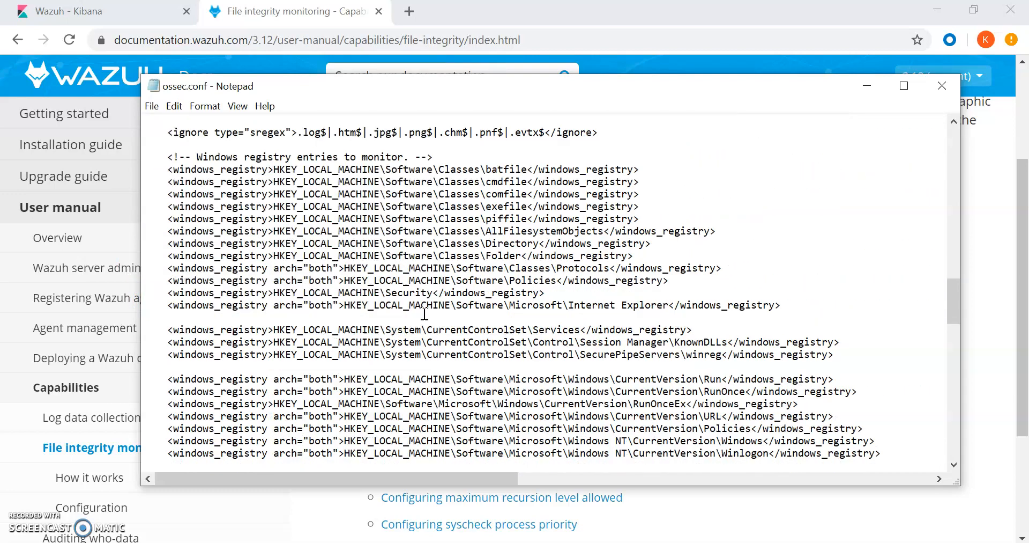
pyautogui.scroll(10, 425, 311)
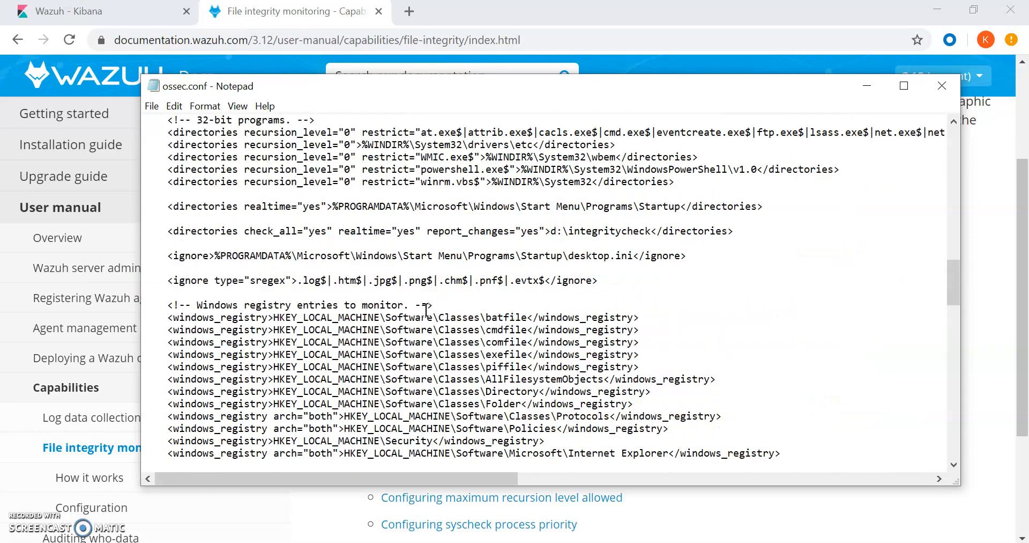
pyautogui.scroll(2, 226, 241)
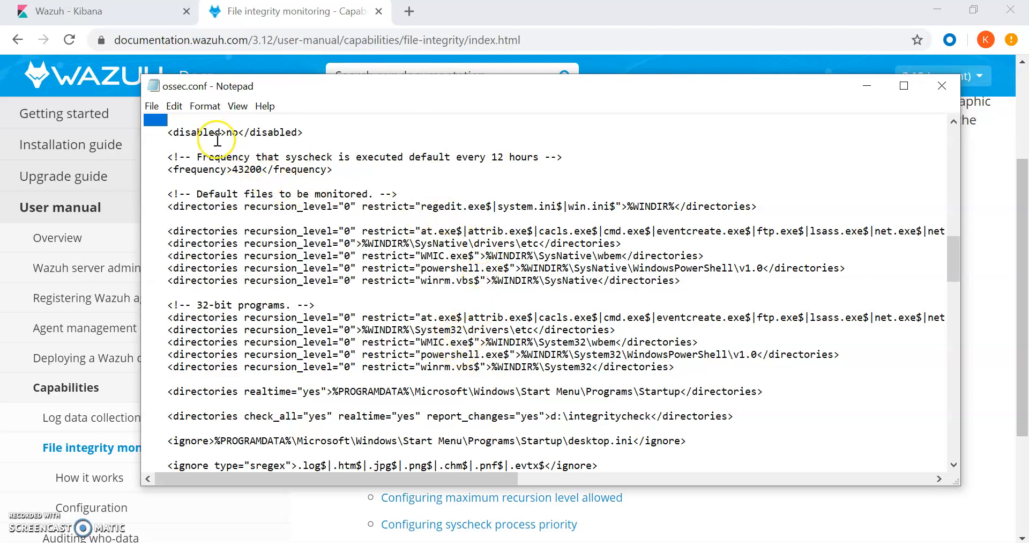
pyautogui.scroll(1, 214, 134)
pyautogui.click(232, 171)
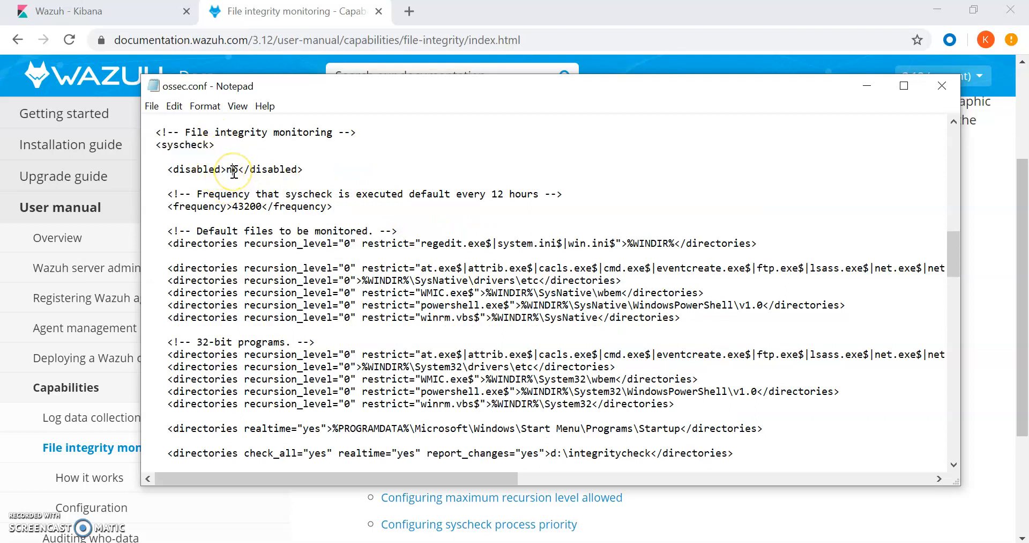
pyautogui.moveTo(232, 209); pyautogui.dragTo(261, 213)
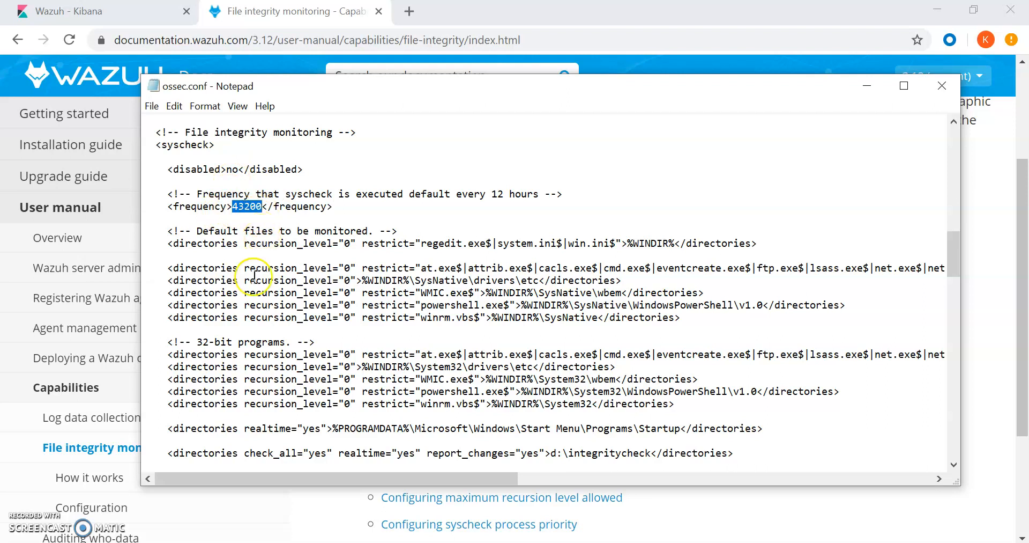
pyautogui.scroll(-3, 256, 279)
pyautogui.scroll(-2, 256, 280)
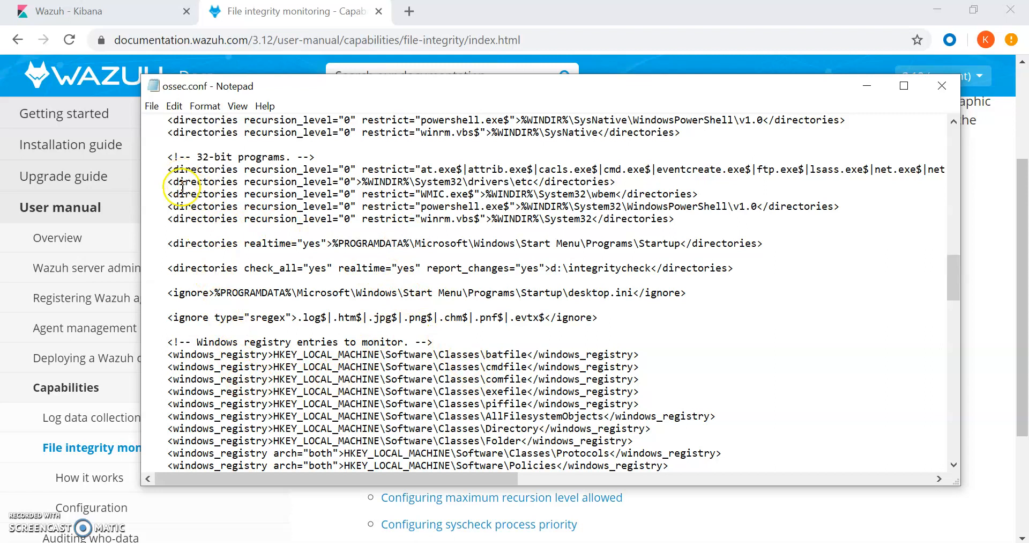
pyautogui.moveTo(172, 270); pyautogui.dragTo(650, 273)
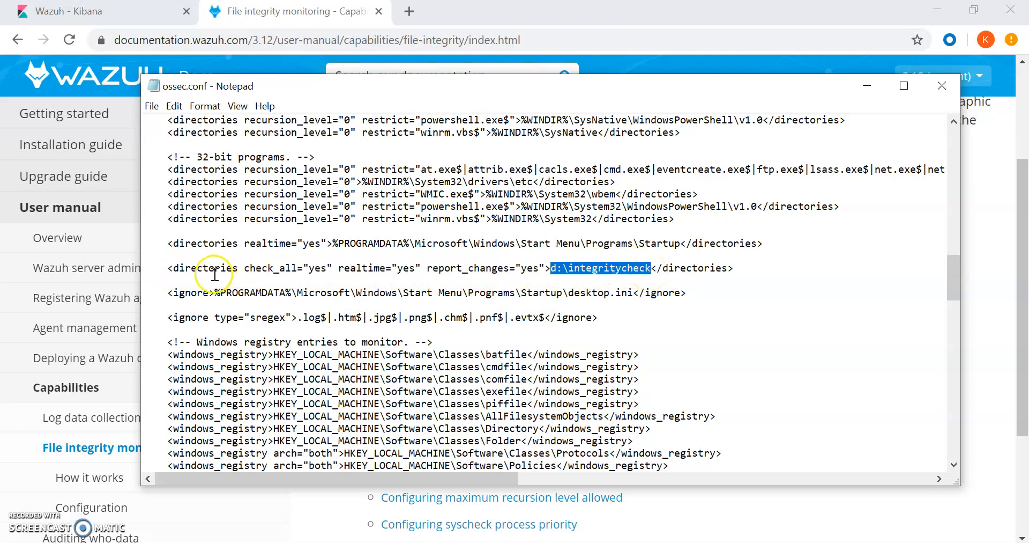
pyautogui.moveTo(168, 270); pyautogui.dragTo(205, 269)
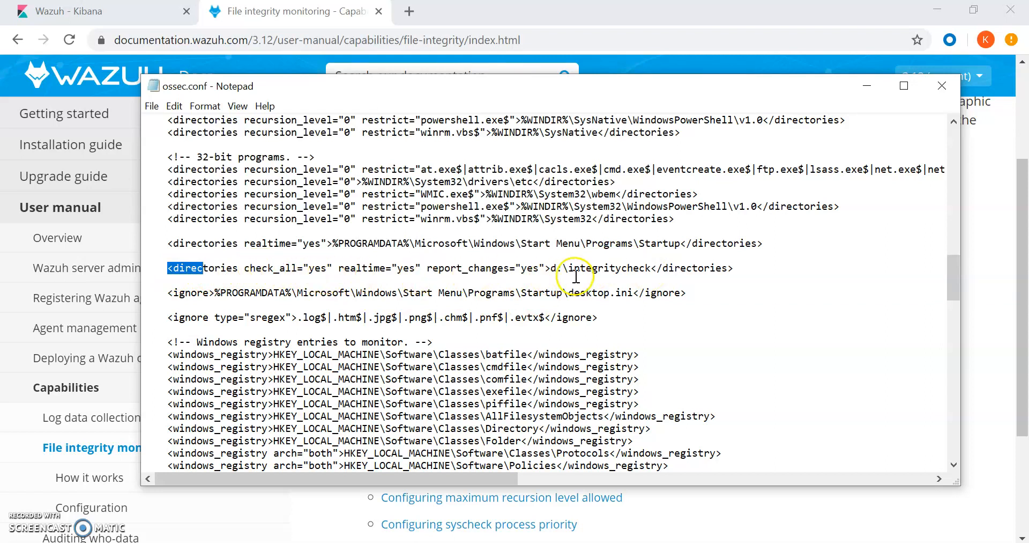
pyautogui.moveTo(552, 269); pyautogui.dragTo(650, 269)
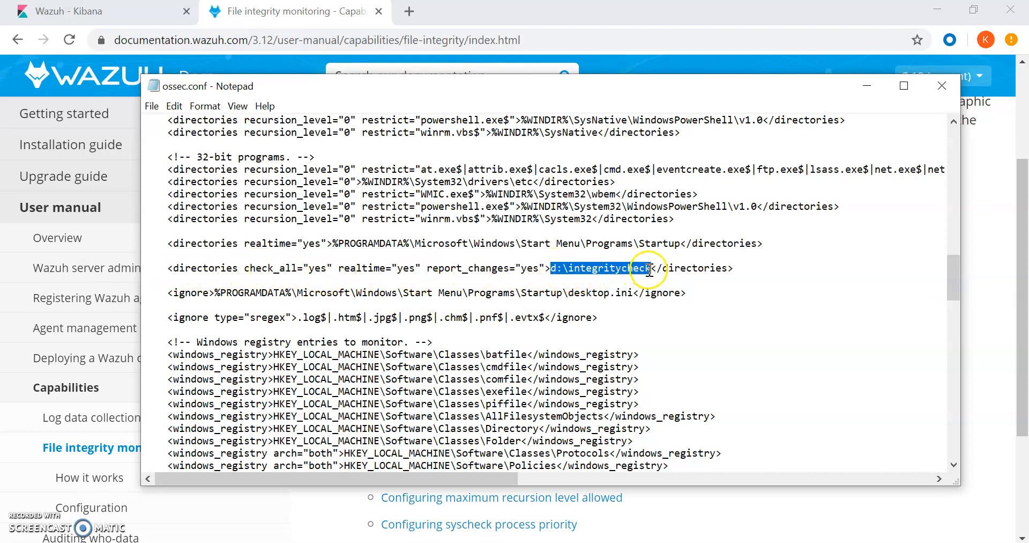
pyautogui.click(341, 268)
pyautogui.moveTo(340, 268); pyautogui.dragTo(421, 268)
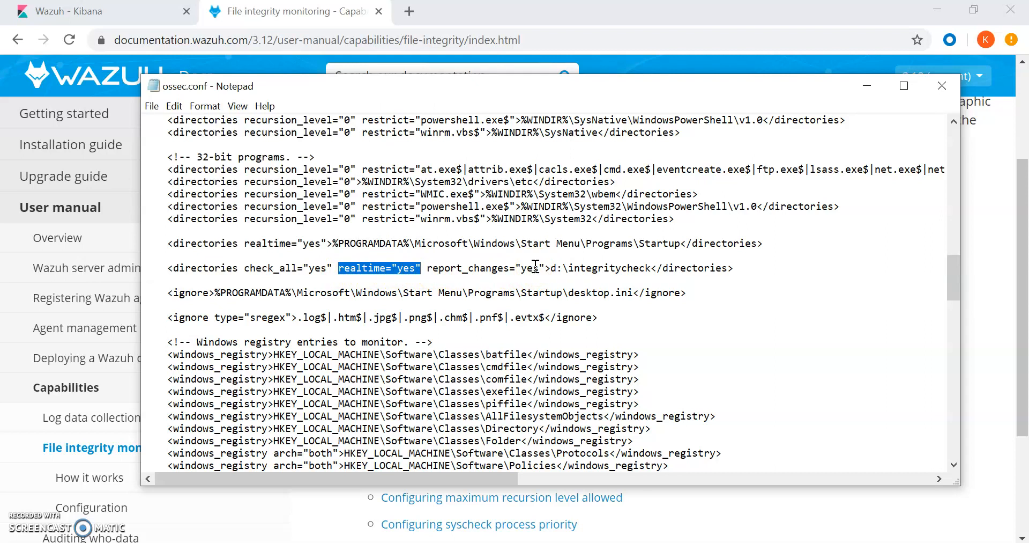
pyautogui.moveTo(428, 268); pyautogui.dragTo(545, 274)
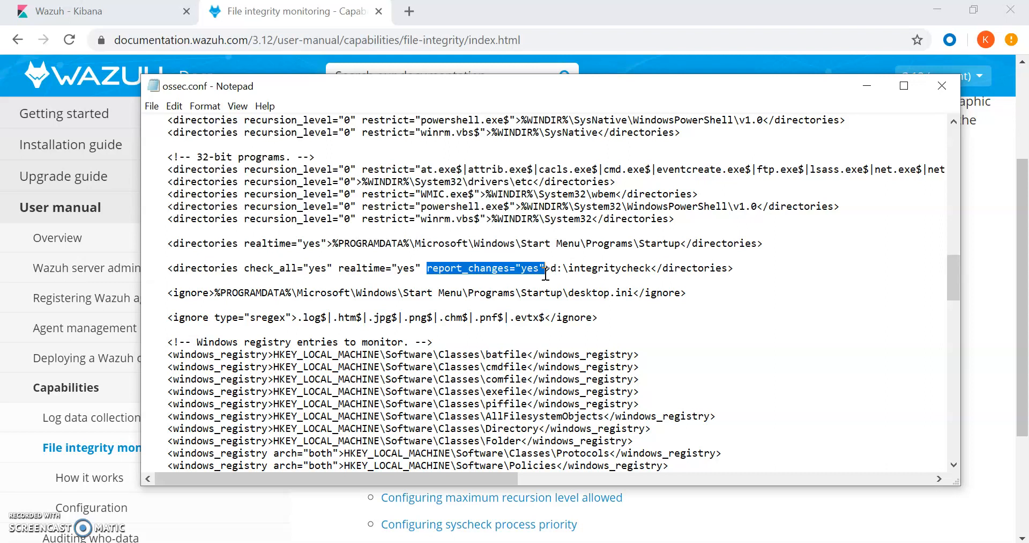
pyautogui.click(752, 268)
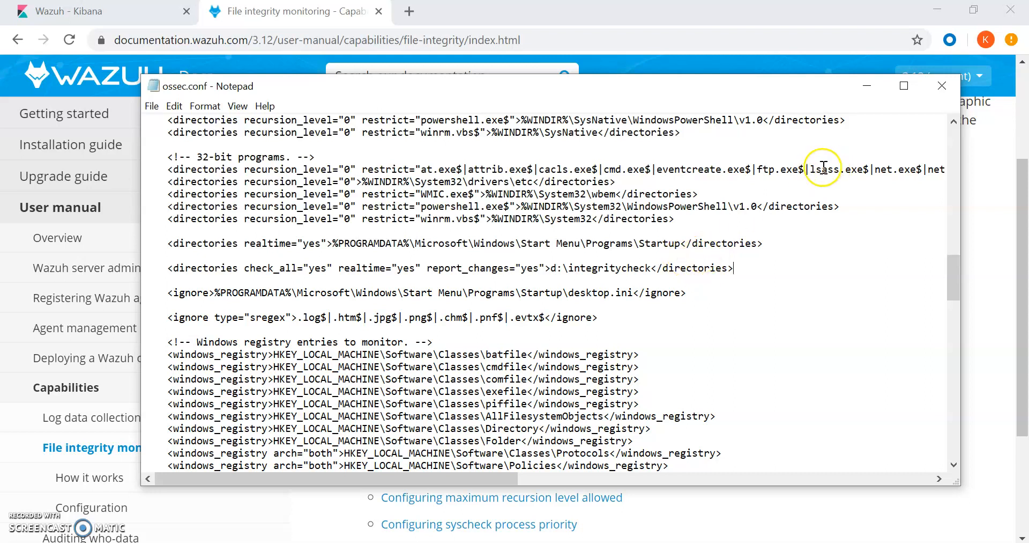
# Save and close ossec.conf, move Agent Manager aside, and restore the D:\integritycheck Explorer window.
pyautogui.click(154, 105)
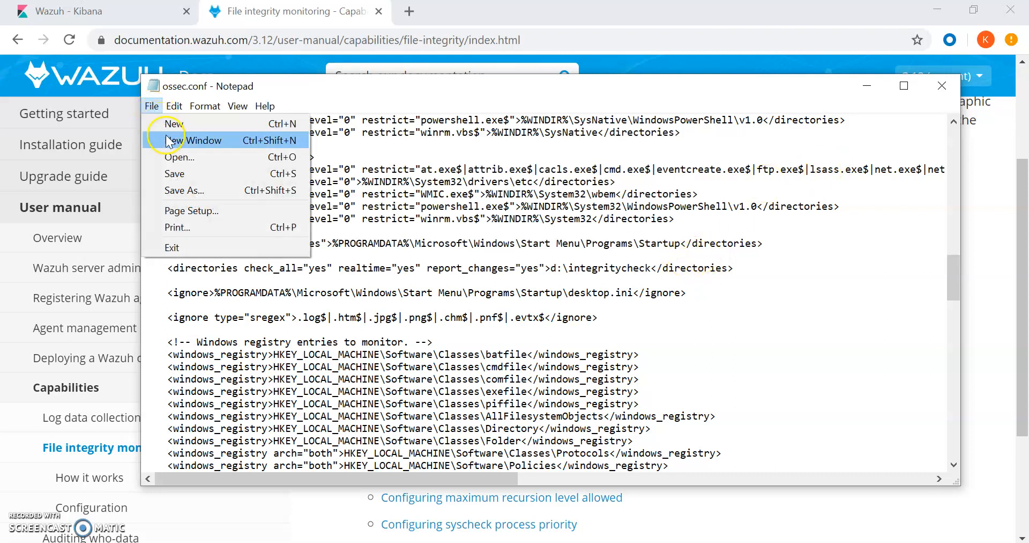
pyautogui.click(177, 172)
pyautogui.click(975, 91)
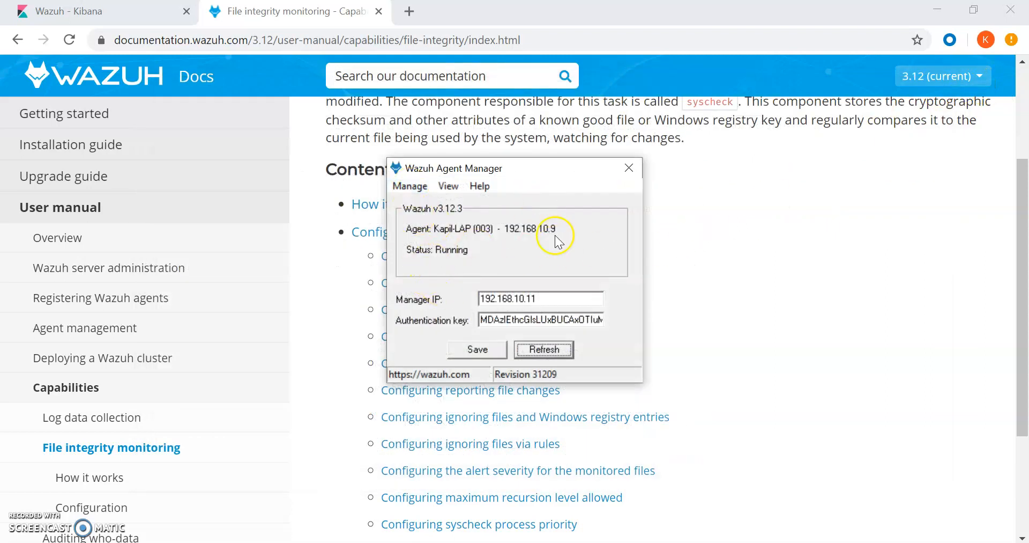
pyautogui.moveTo(569, 164); pyautogui.dragTo(786, 174)
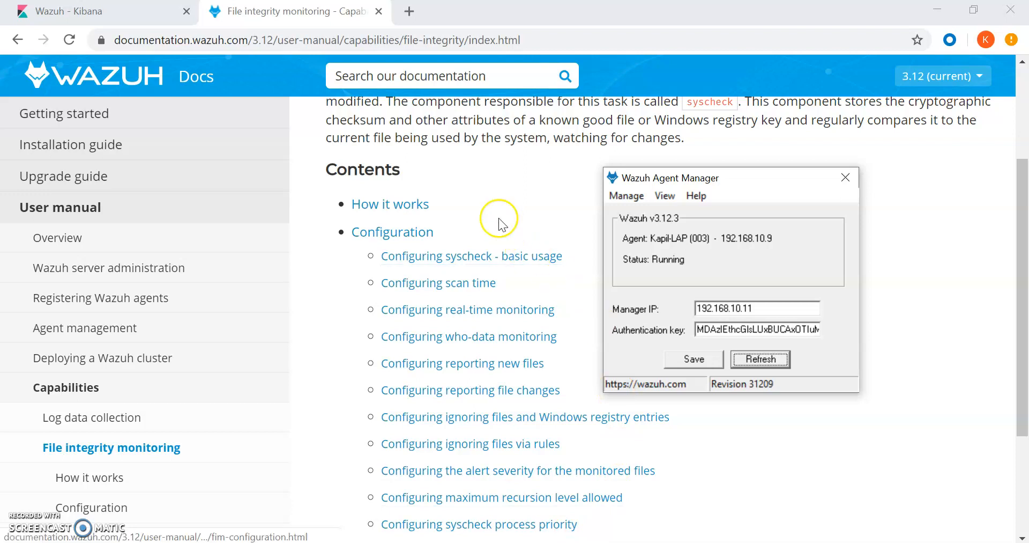
pyautogui.click(480, 542)
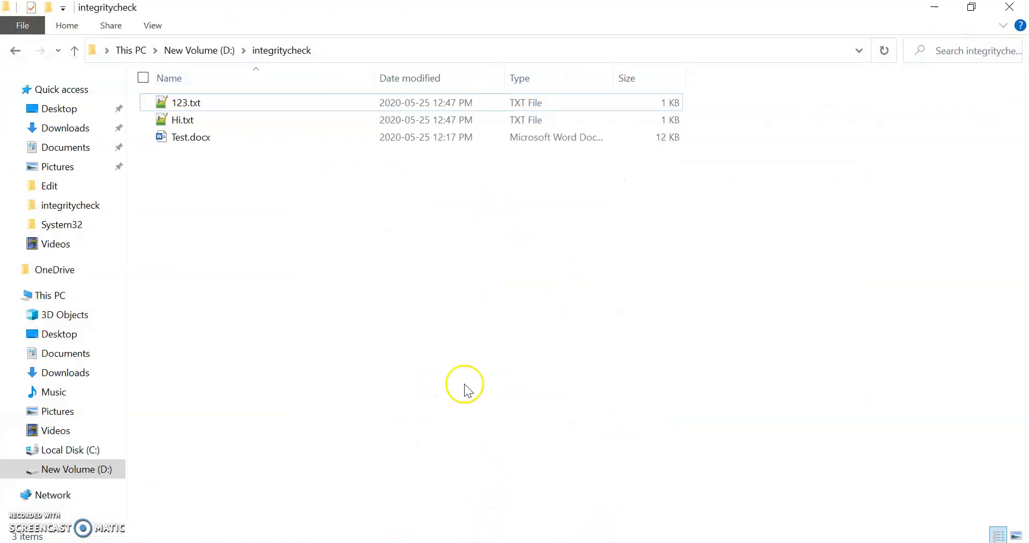
# Create a new text document in D:\integritycheck and name it wazuh.txt.
pyautogui.rightClick(338, 236)
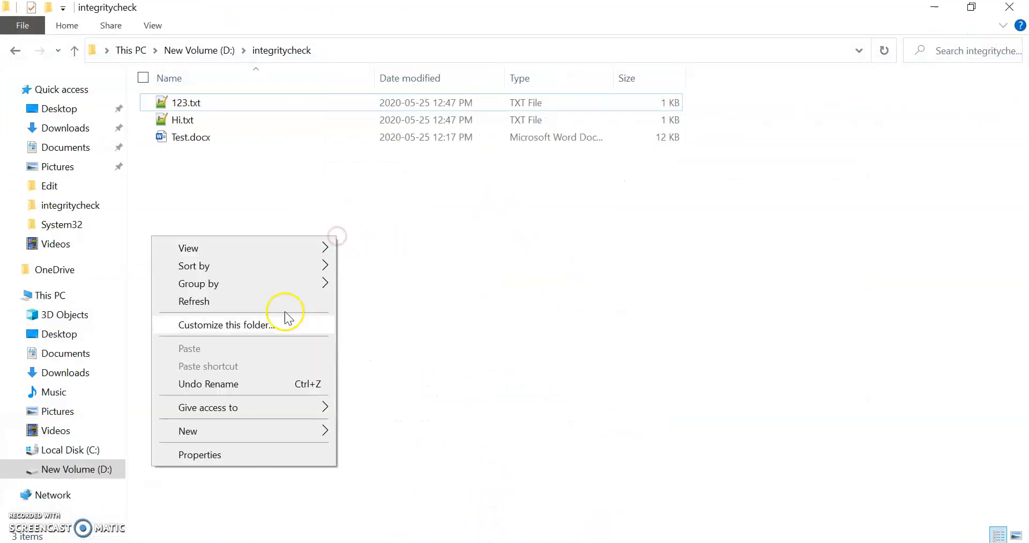
pyautogui.click(270, 431)
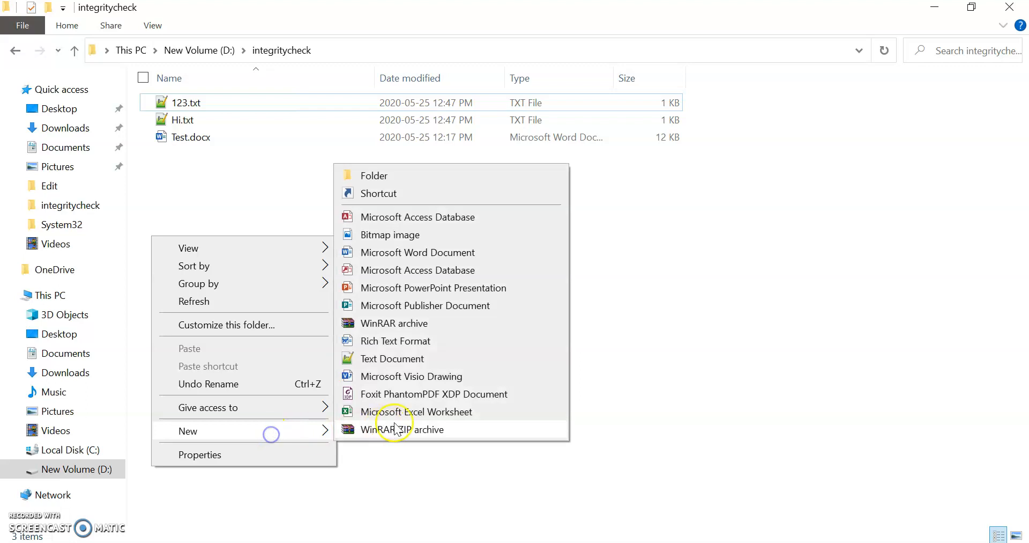
pyautogui.click(407, 362)
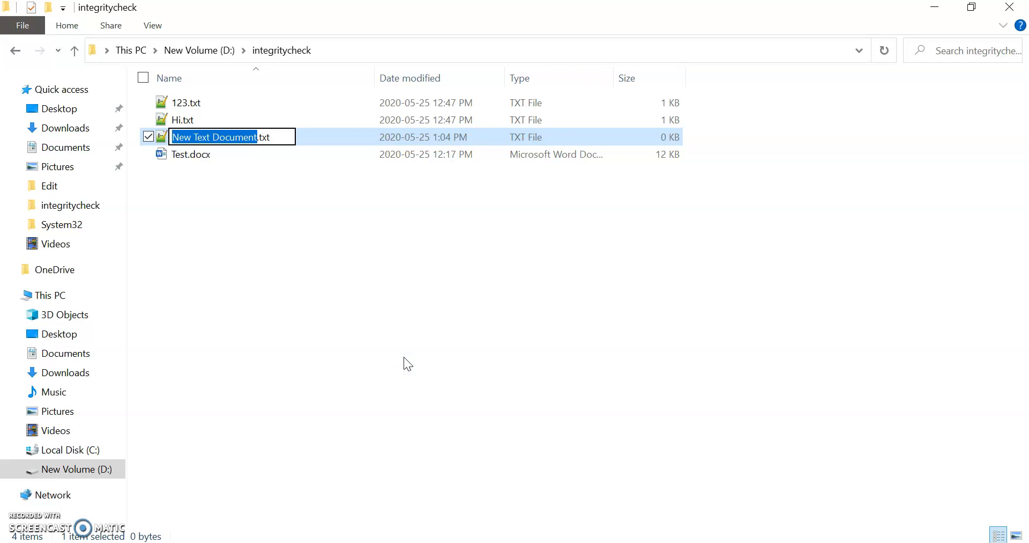
pyautogui.write('wazu')
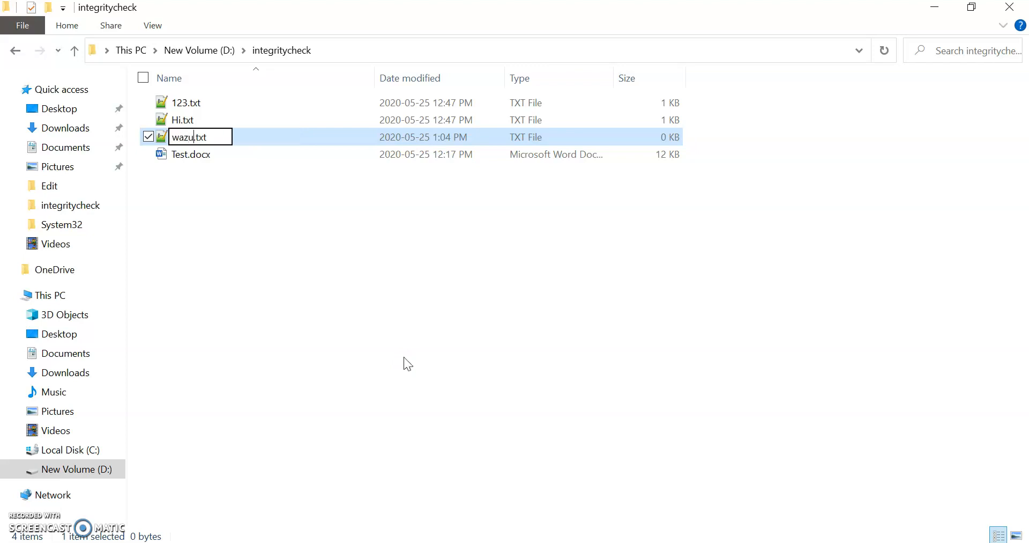
pyautogui.press('Return')
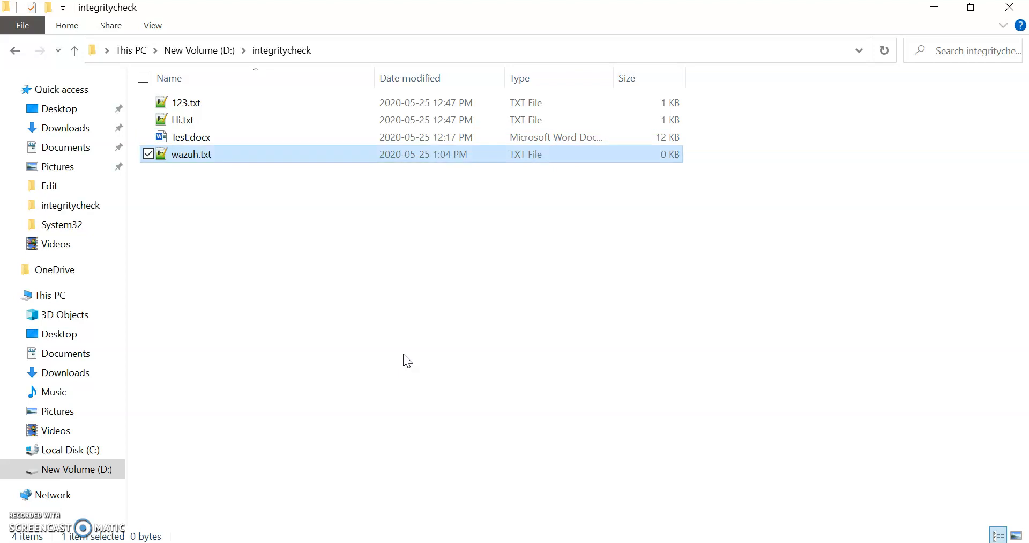
pyautogui.rightClick(391, 272)
pyautogui.rightClick(194, 155)
# Open wazuh.txt in Notepad, enter 'Hello This is a new file.', save and close it.
pyautogui.moveTo(216, 278)
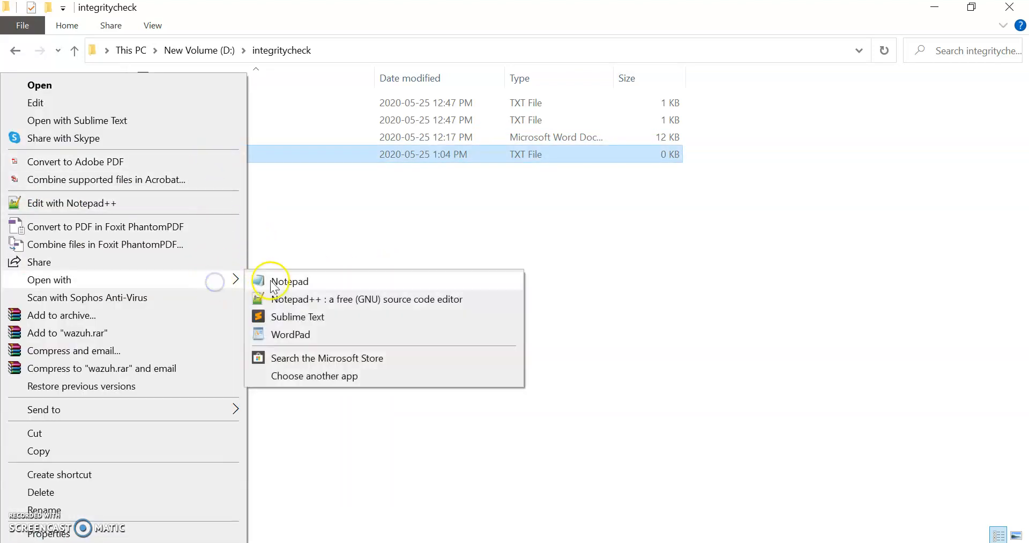
pyautogui.click(271, 279)
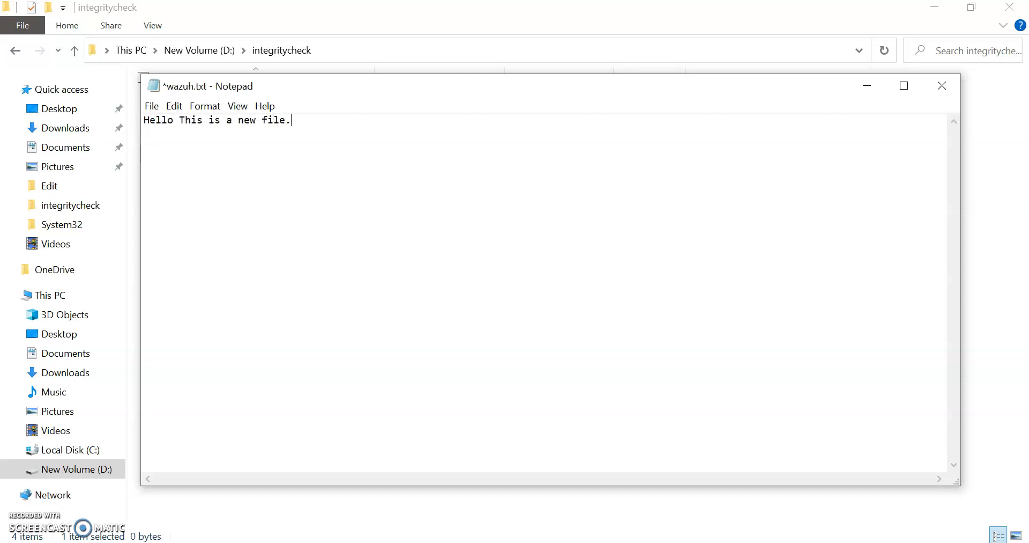
pyautogui.click(941, 87)
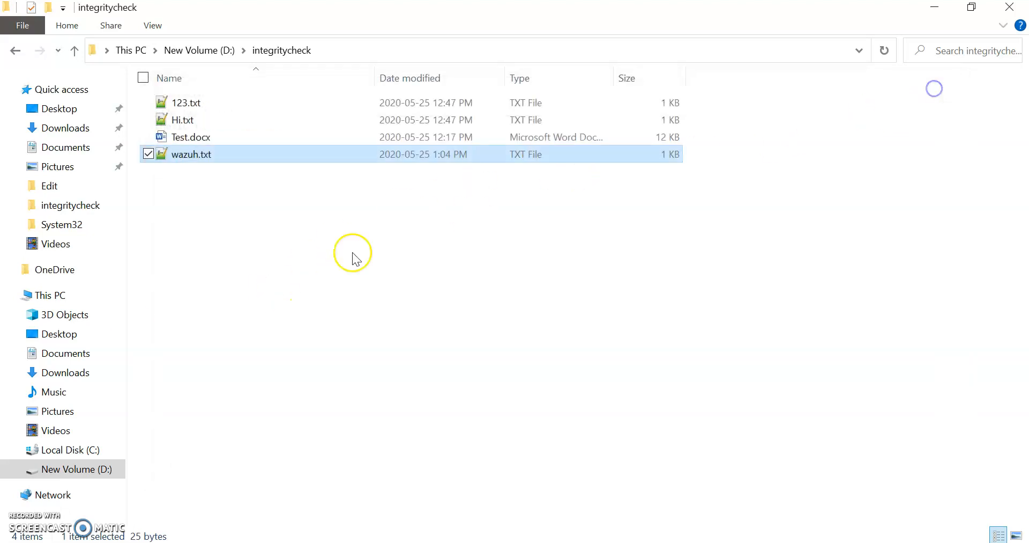
pyautogui.click(191, 108)
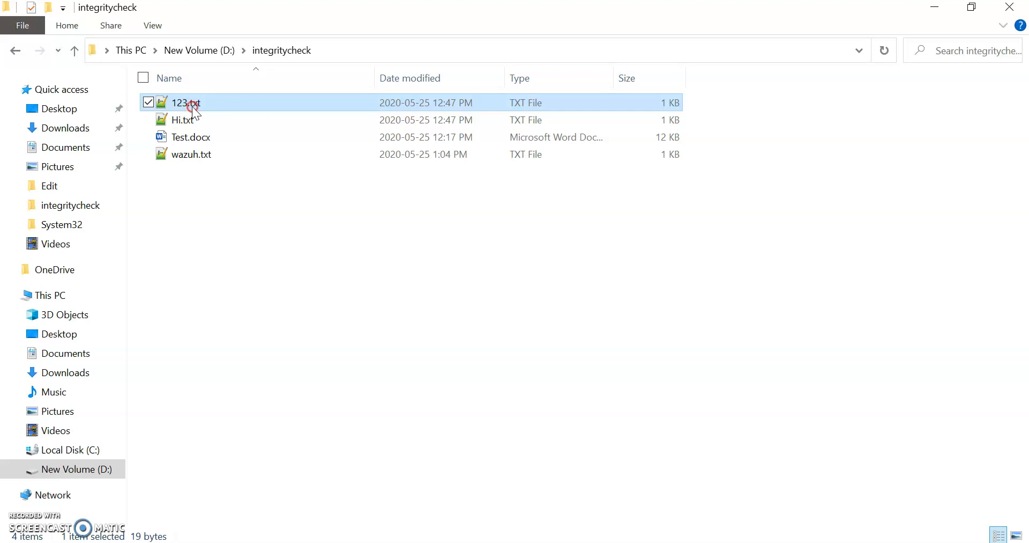
pyautogui.rightClick(193, 109)
pyautogui.click(251, 283)
pyautogui.click(286, 126)
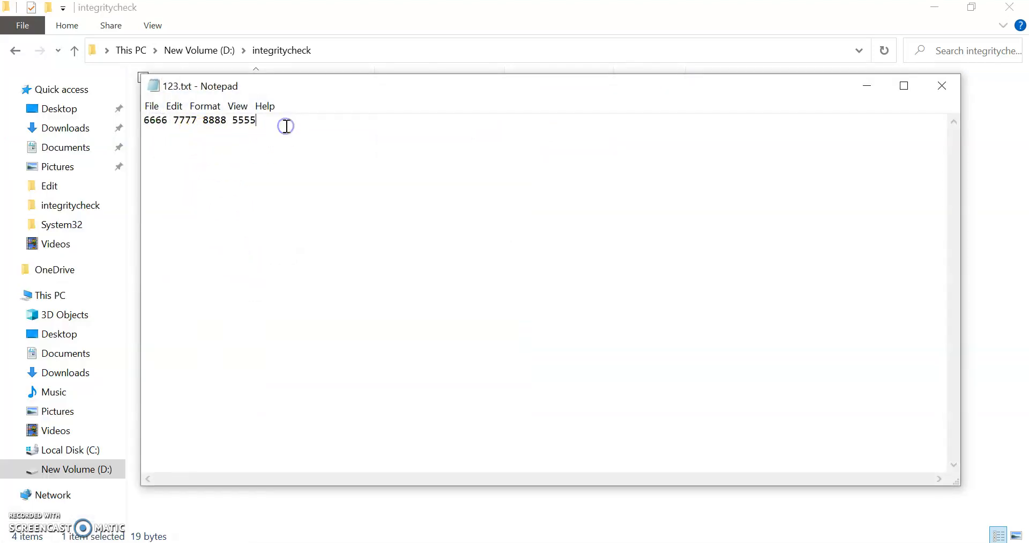
pyautogui.press('BackSpace')
pyautogui.press('BackSpace')
pyautogui.press('BackSpace')
pyautogui.press('BackSpace')
pyautogui.press('BackSpace')
pyautogui.press('BackSpace')
pyautogui.press('BackSpace')
pyautogui.press('BackSpace')
pyautogui.press('BackSpace')
pyautogui.press('BackSpace')
pyautogui.press('BackSpace')
pyautogui.press('BackSpace')
pyautogui.press('BackSpace')
pyautogui.press('BackSpace')
pyautogui.press('BackSpace')
pyautogui.press('BackSpace')
pyautogui.press('BackSpace')
pyautogui.press('BackSpace')
pyautogui.press('BackSpace')
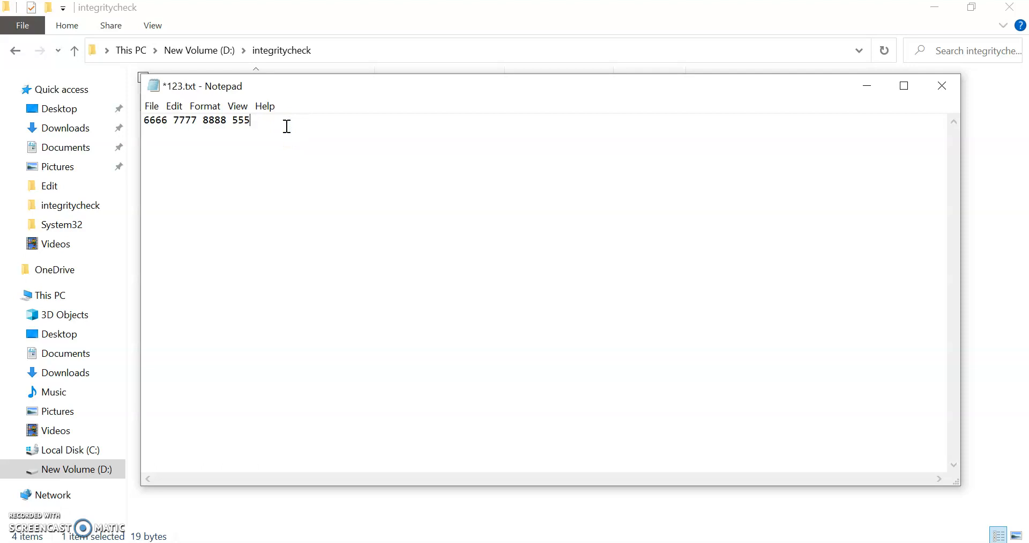
pyautogui.write('1111 2222 3333 4444')
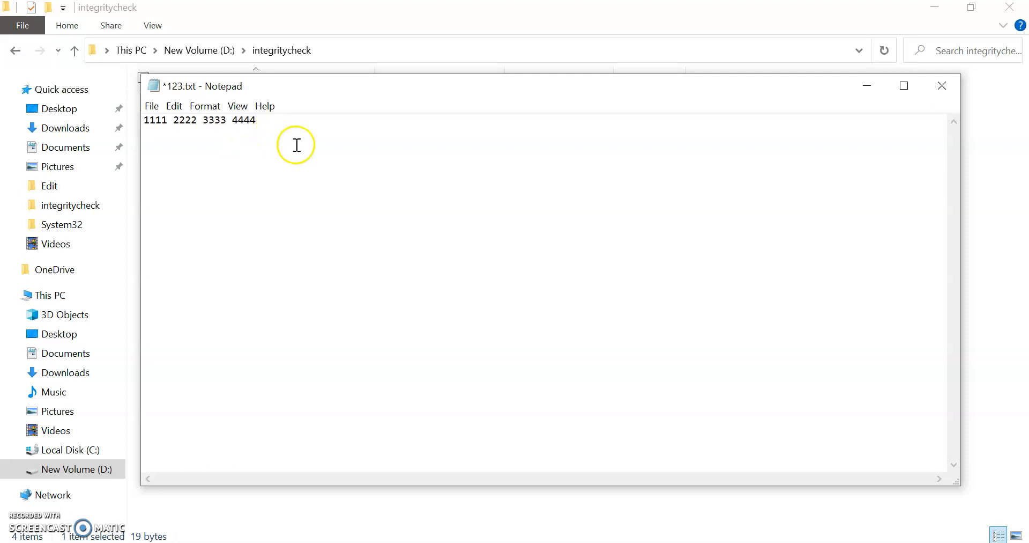
pyautogui.click(932, 92)
pyautogui.click(460, 295)
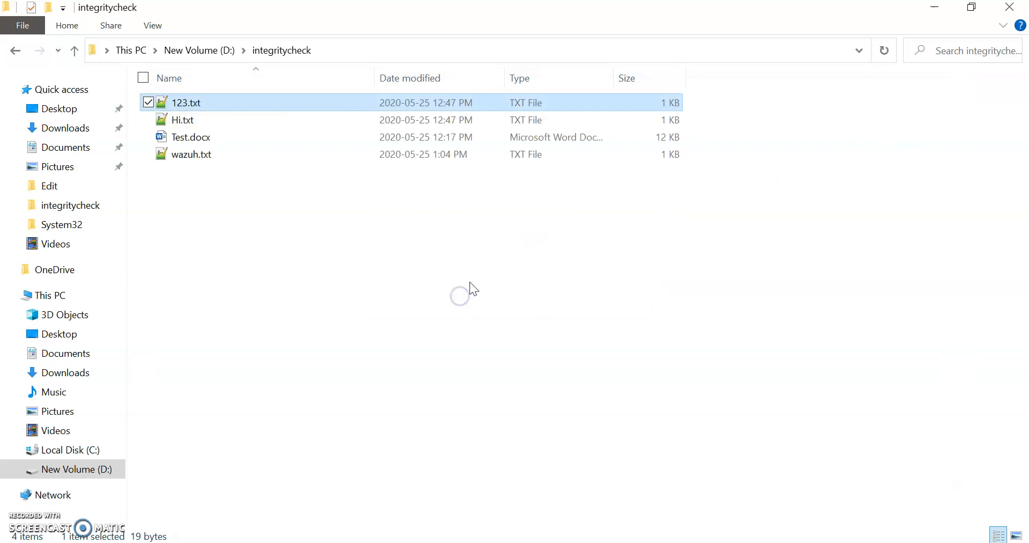
# Refresh the integritycheck folder listing twice, then return to the Wazuh web interface.
pyautogui.rightClick(312, 254)
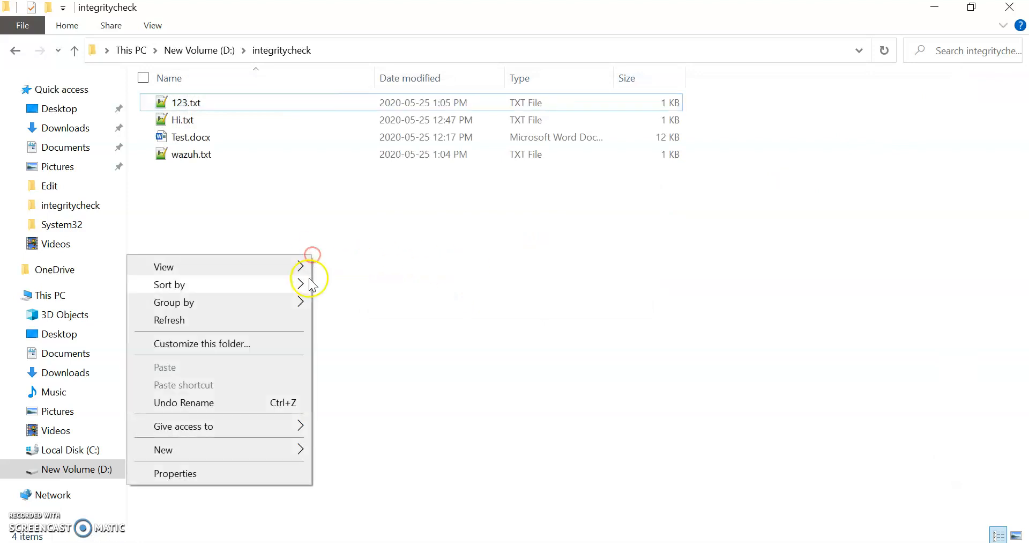
pyautogui.click(264, 319)
pyautogui.rightClick(345, 278)
pyautogui.click(320, 334)
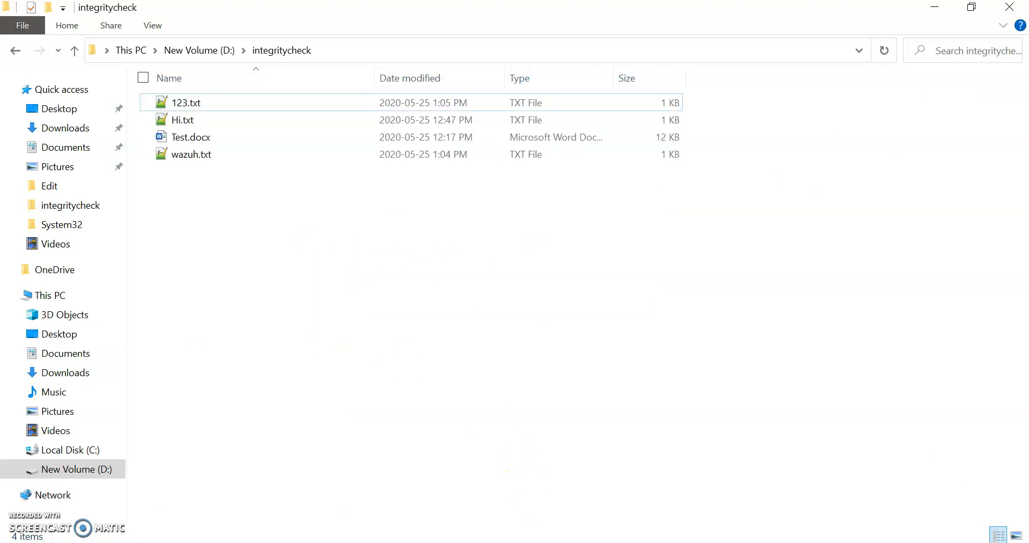
pyautogui.click(93, 189)
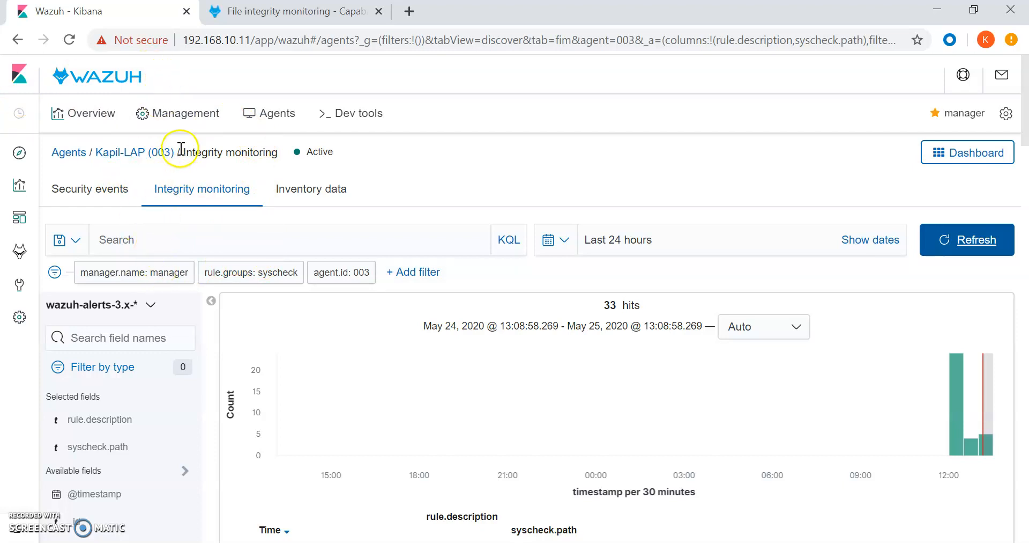
# Open agent 003 from the Agents list and browse its Integrity monitoring dashboard.
pyautogui.click(265, 114)
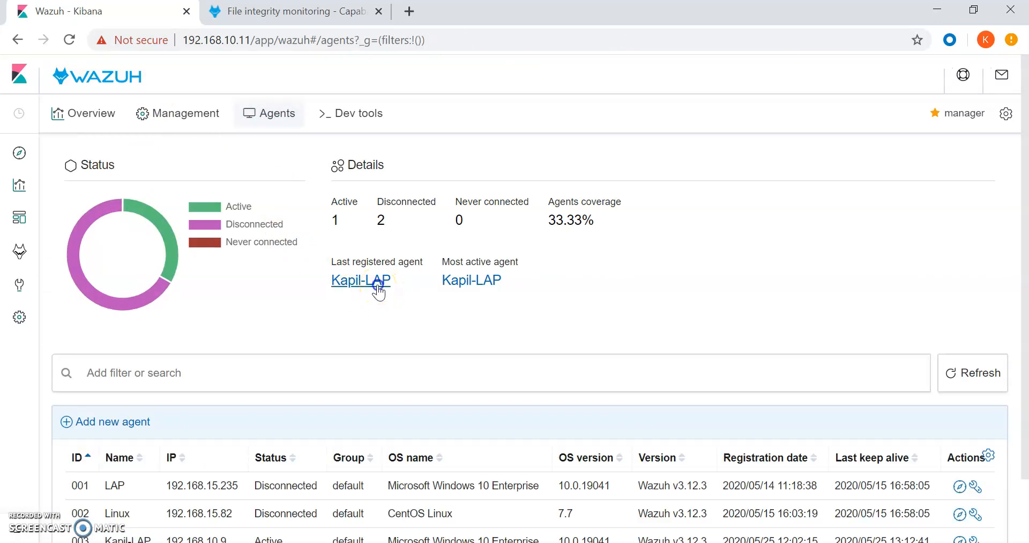
pyautogui.click(366, 288)
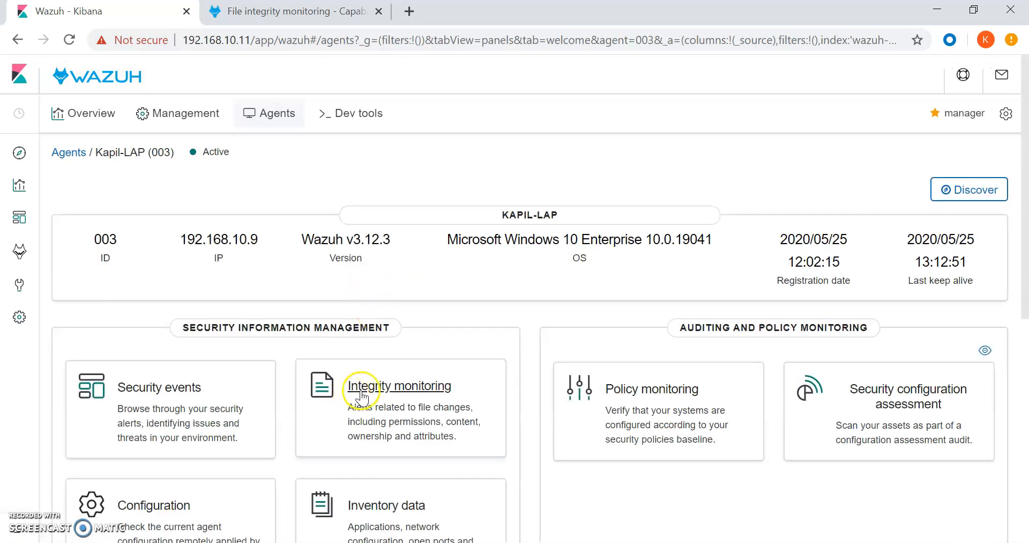
pyautogui.click(361, 392)
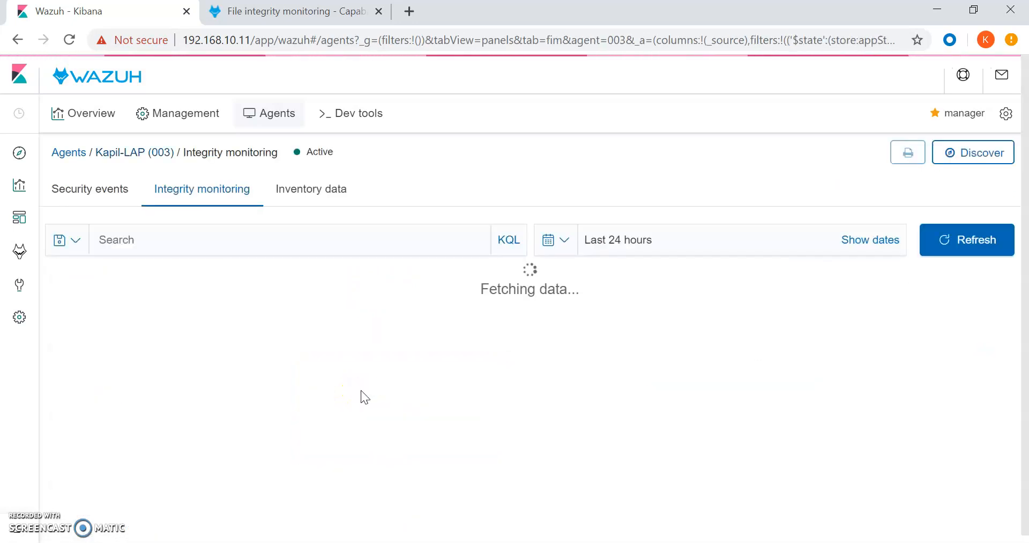
pyautogui.scroll(-8, 359, 346)
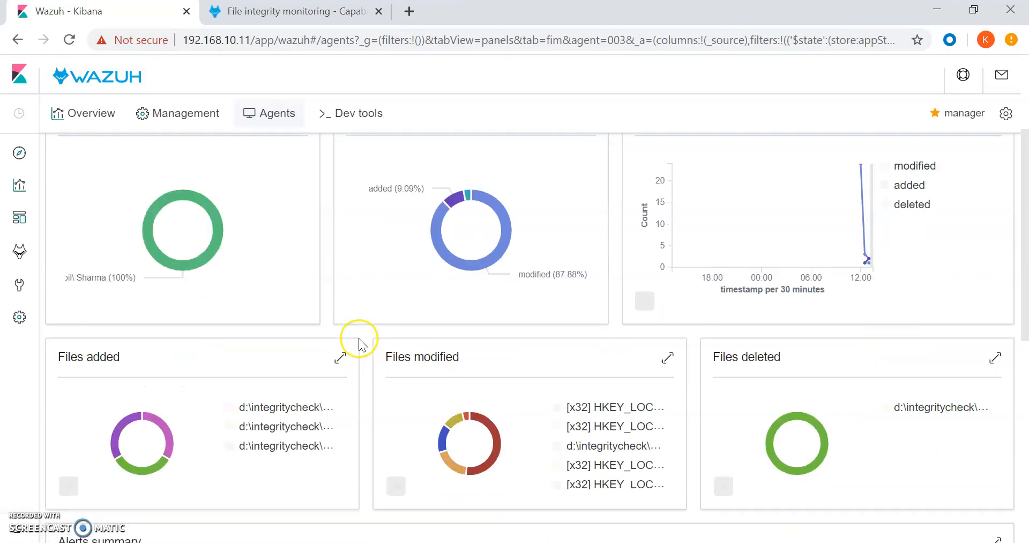
pyautogui.scroll(-3, 360, 343)
pyautogui.scroll(3, 359, 343)
pyautogui.scroll(-3, 360, 346)
pyautogui.scroll(10, 360, 346)
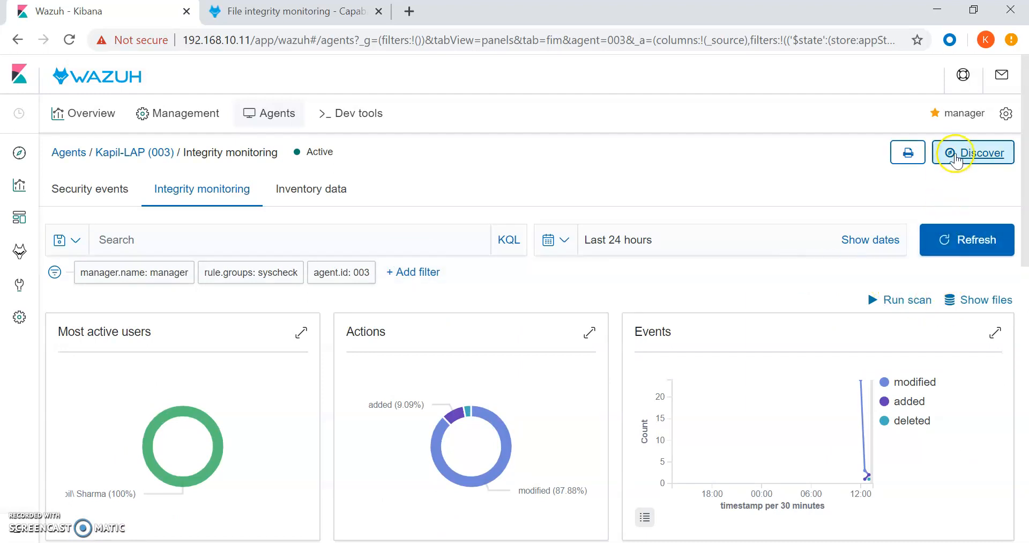
# Open the raw integrity alerts in Discover and browse the available fields list.
pyautogui.click(956, 156)
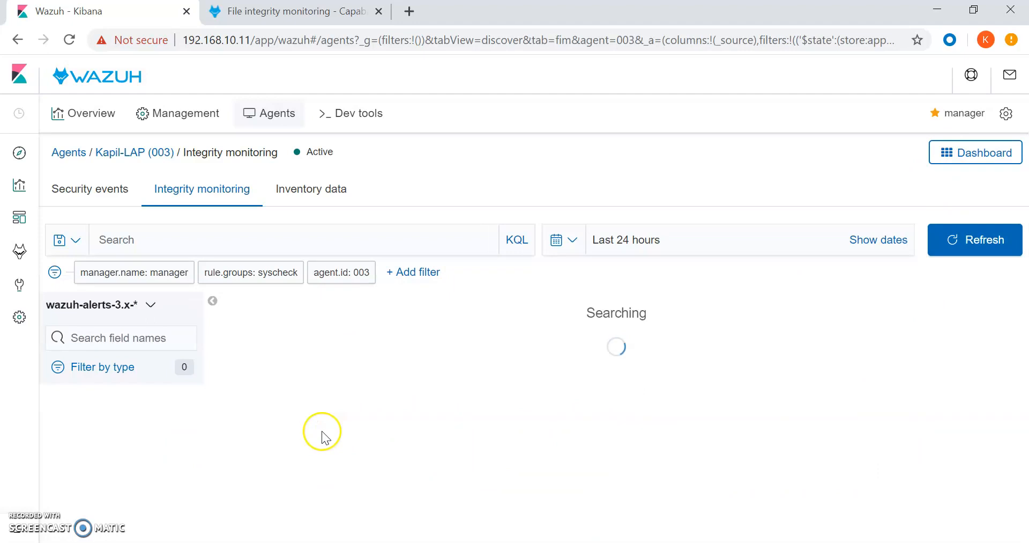
pyautogui.scroll(-1, 398, 364)
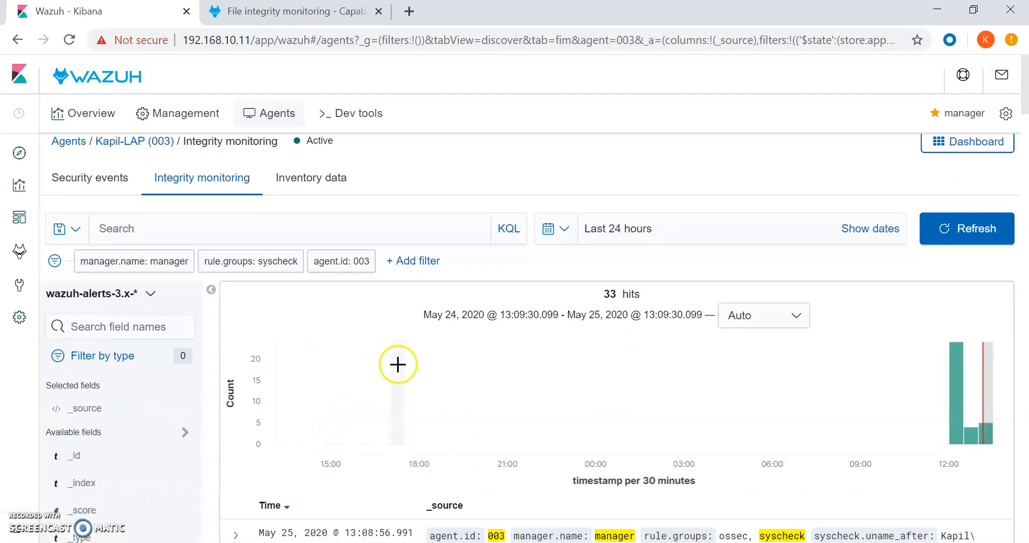
pyautogui.scroll(-4, 398, 364)
pyautogui.moveTo(141, 244)
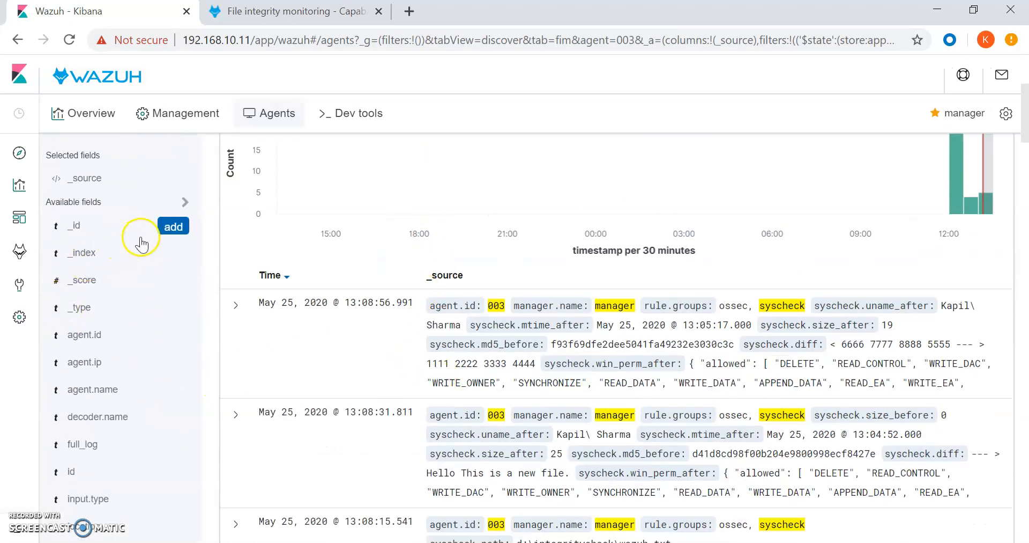
pyautogui.scroll(-2, 145, 367)
pyautogui.scroll(-3, 144, 397)
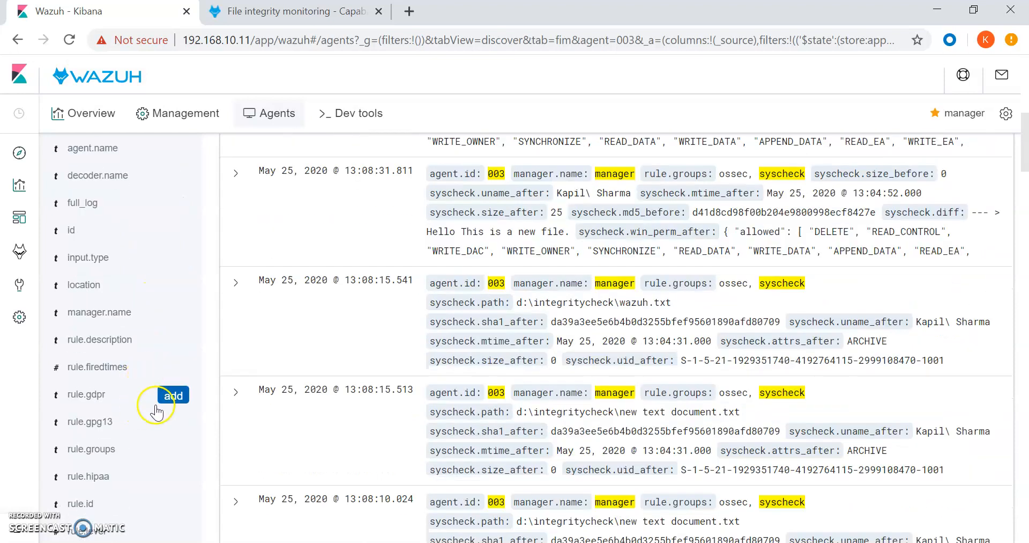
pyautogui.scroll(-3, 157, 412)
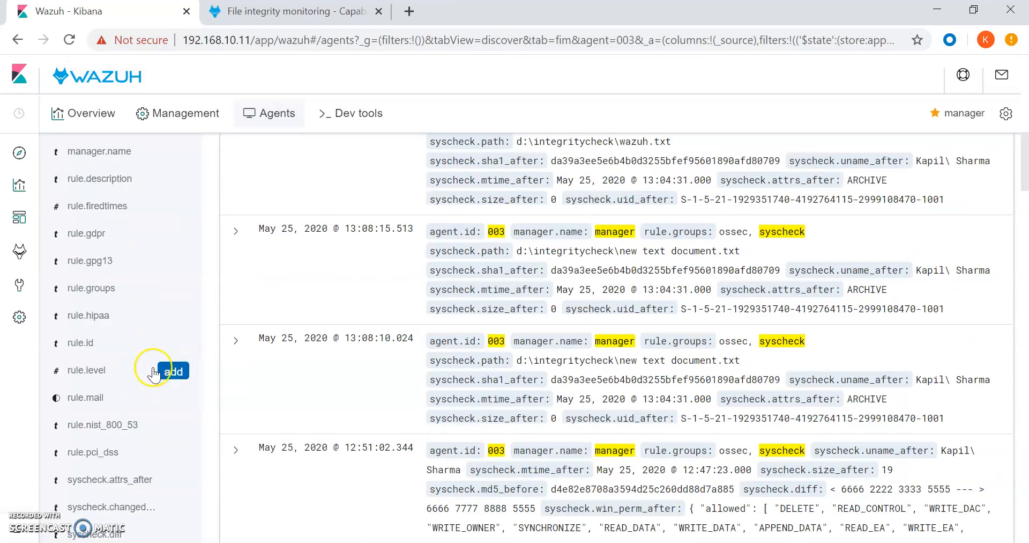
pyautogui.scroll(-1, 150, 319)
pyautogui.scroll(-1, 147, 322)
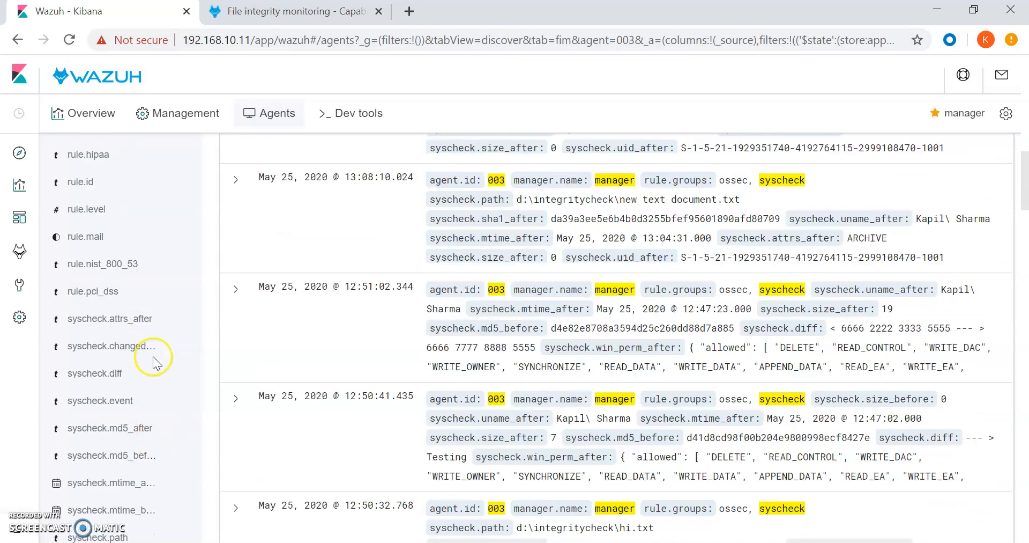
pyautogui.scroll(3, 148, 348)
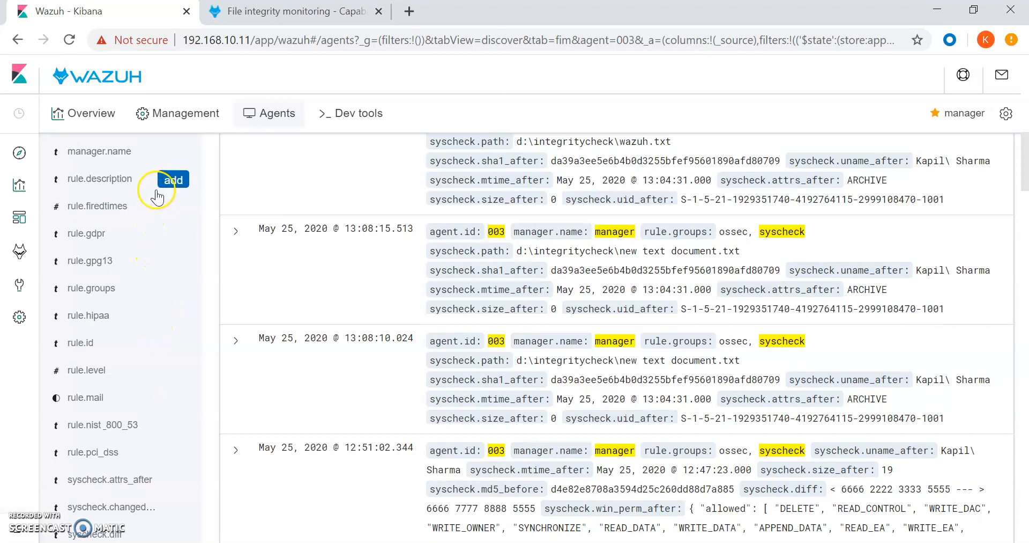
# Add rule.description and syscheck.path as columns in the results table.
pyautogui.click(171, 181)
pyautogui.scroll(-2, 156, 344)
pyautogui.scroll(-1, 160, 367)
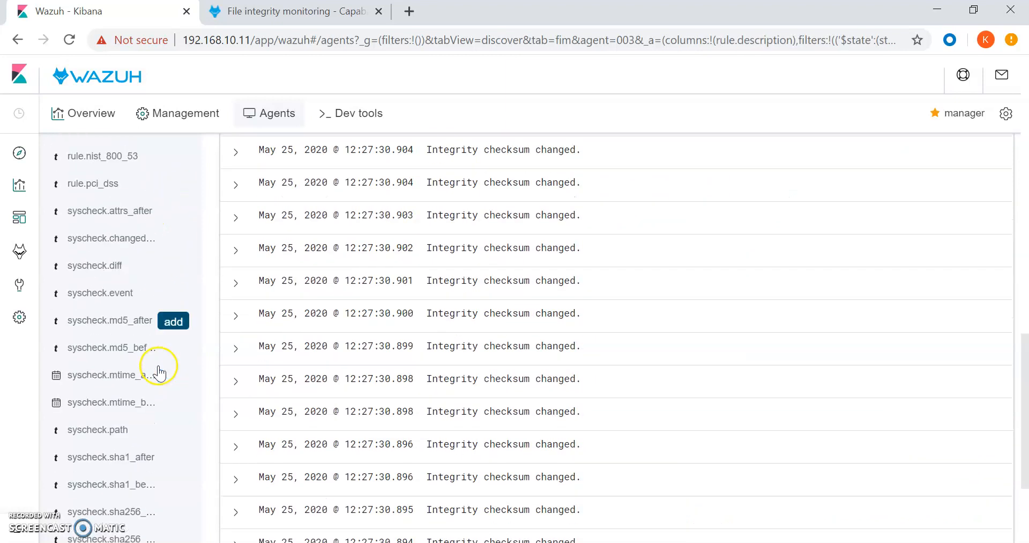
pyautogui.click(171, 431)
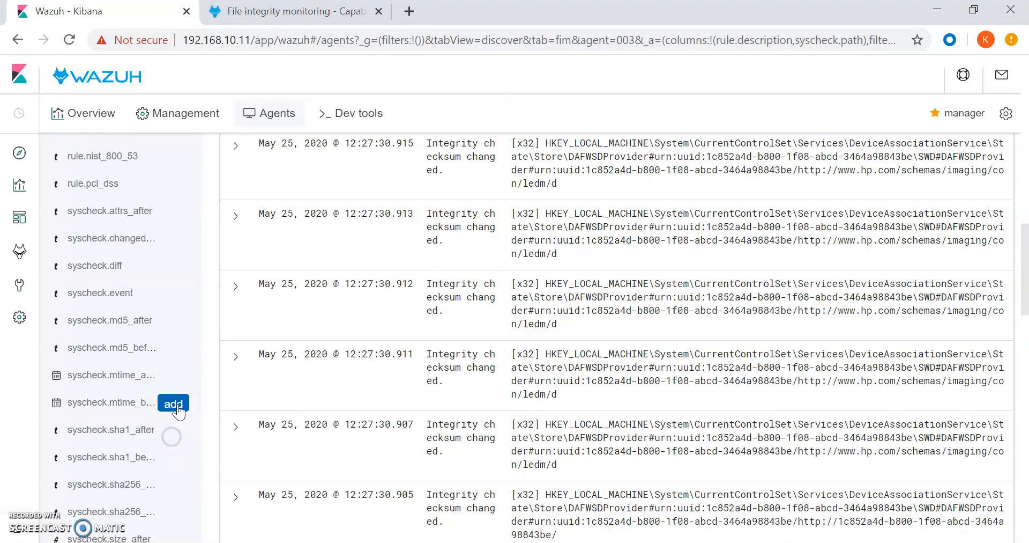
pyautogui.scroll(6, 220, 361)
pyautogui.scroll(6, 444, 378)
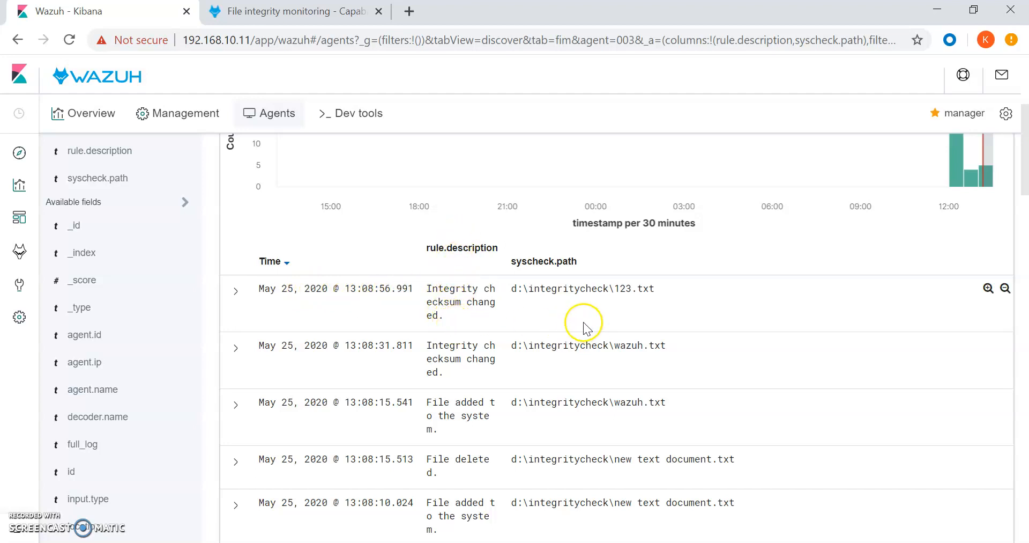
# Highlight the newest alert's path d:\integritycheck\123.txt and expand that alert's details.
pyautogui.moveTo(547, 292); pyautogui.dragTo(634, 293)
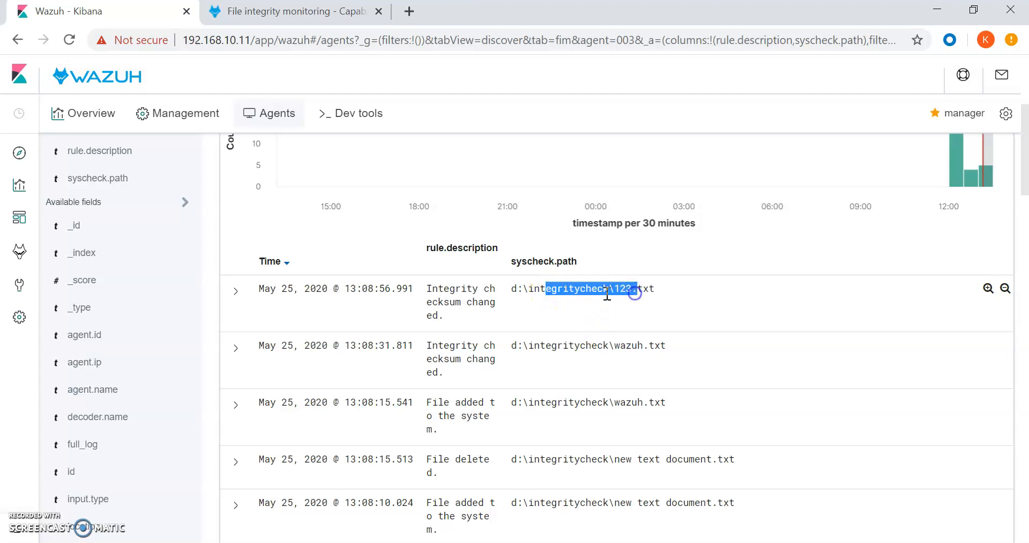
pyautogui.moveTo(512, 290); pyautogui.dragTo(582, 290)
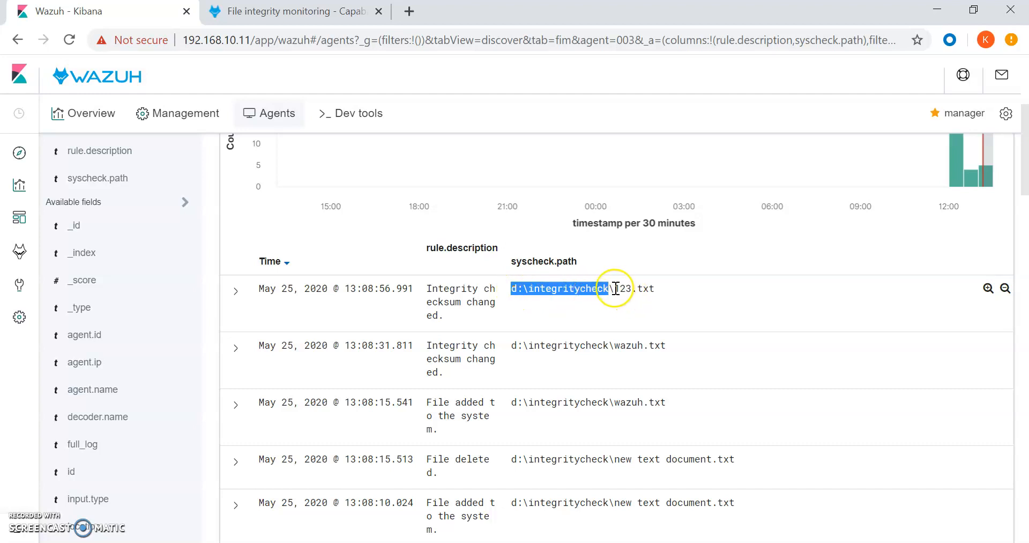
pyautogui.moveTo(615, 289); pyautogui.dragTo(649, 290)
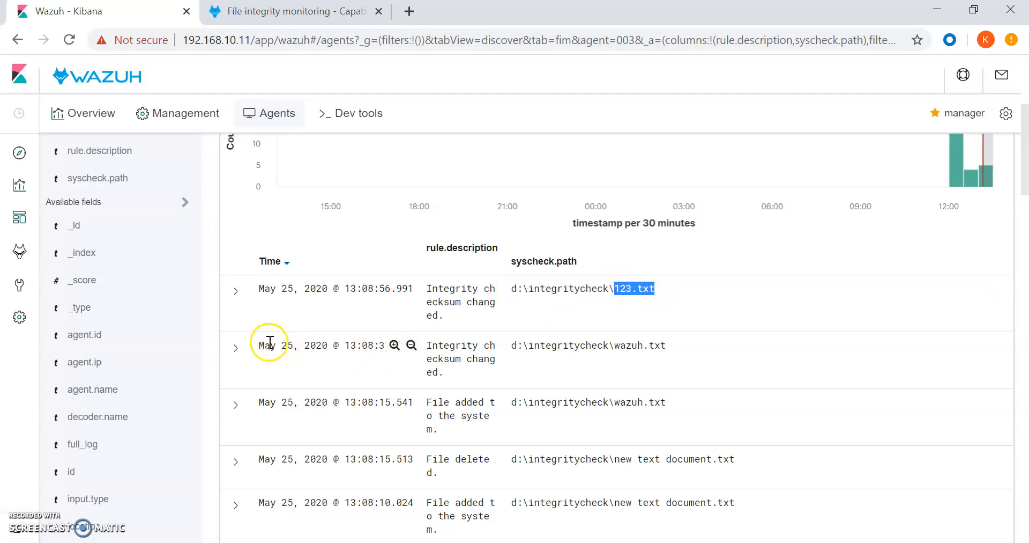
pyautogui.click(236, 292)
# Scroll the expanded 123.txt alert down to its full_log and syscheck.diff fields.
pyautogui.click(714, 336)
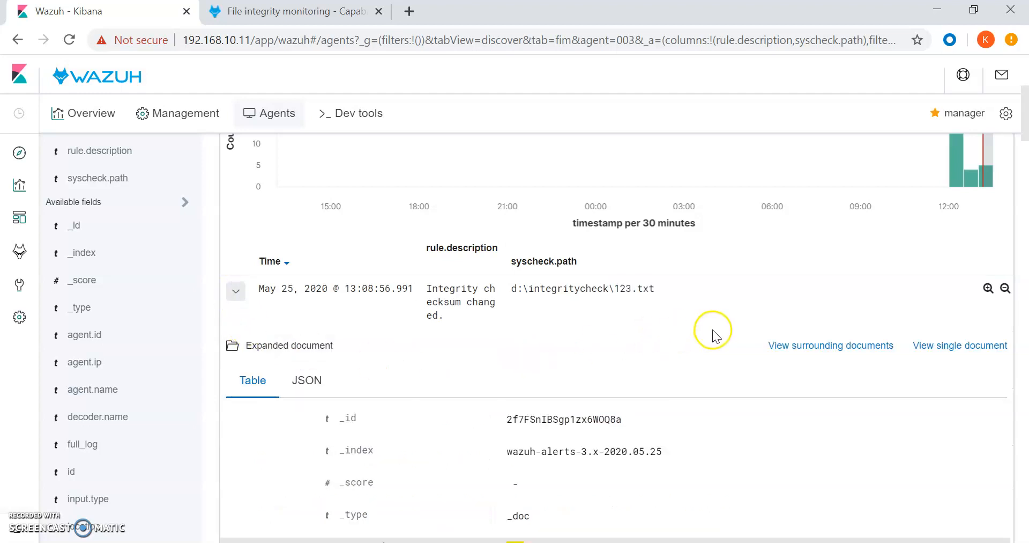
pyautogui.scroll(-5, 751, 333)
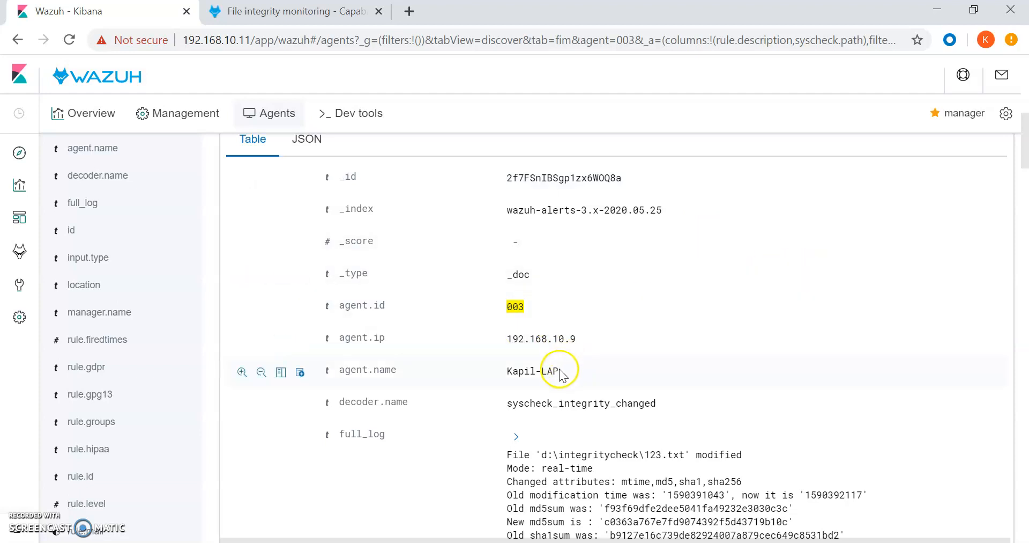
pyautogui.scroll(-1, 602, 408)
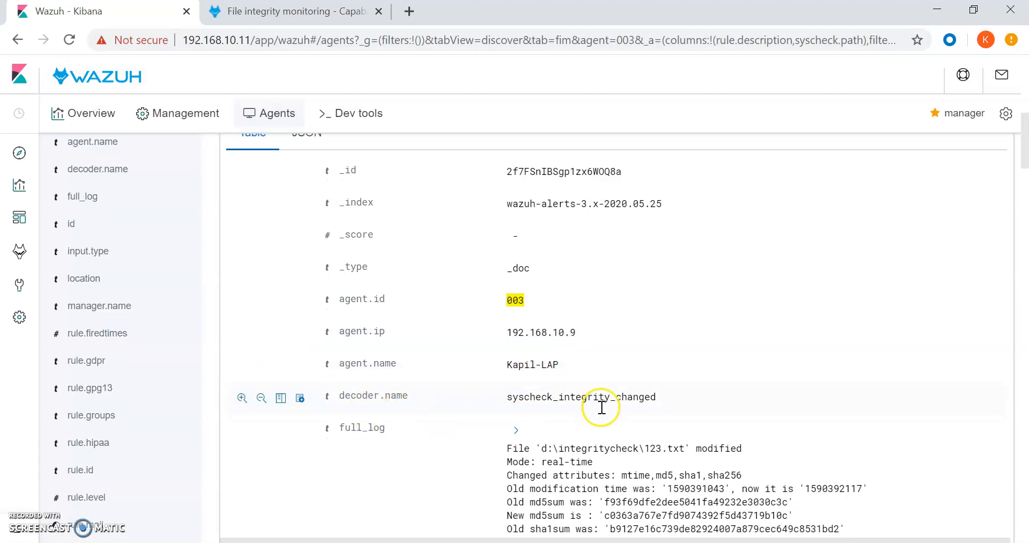
pyautogui.scroll(-3, 602, 408)
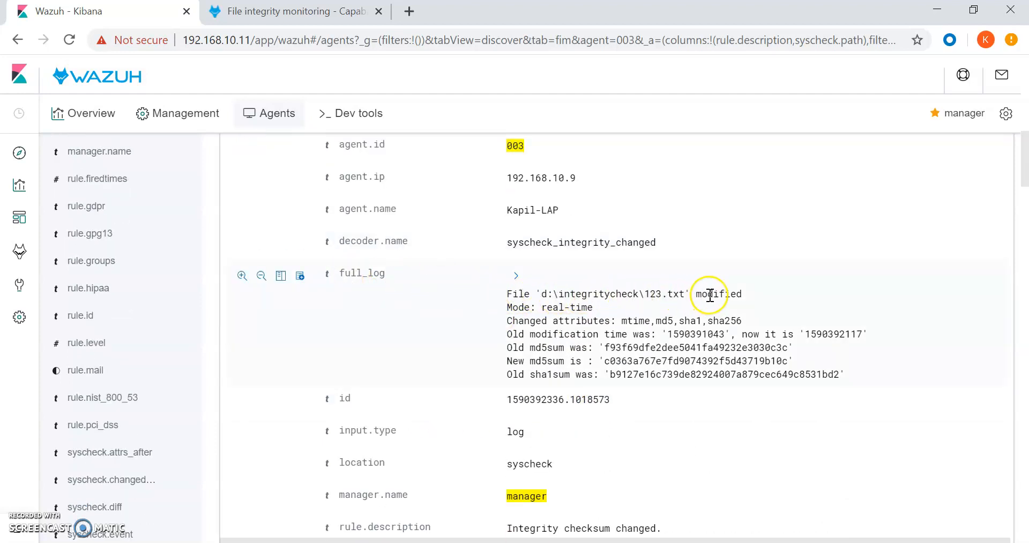
pyautogui.click(558, 296)
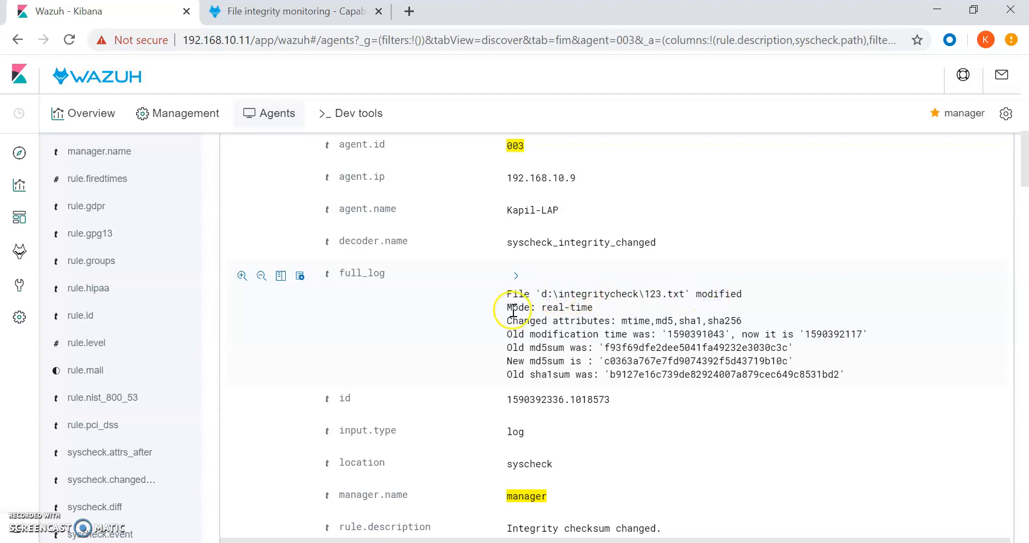
pyautogui.scroll(-8, 601, 324)
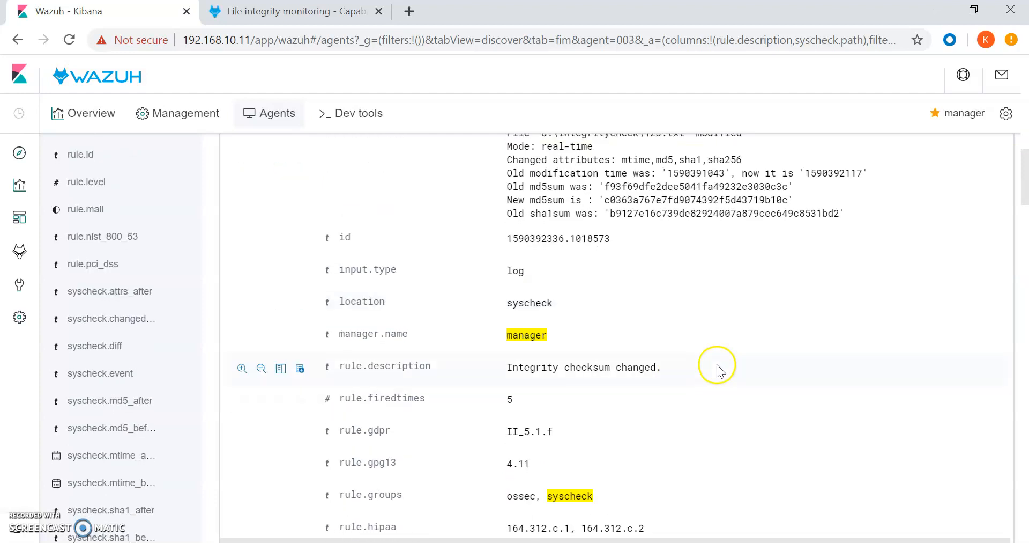
pyautogui.scroll(-3, 646, 361)
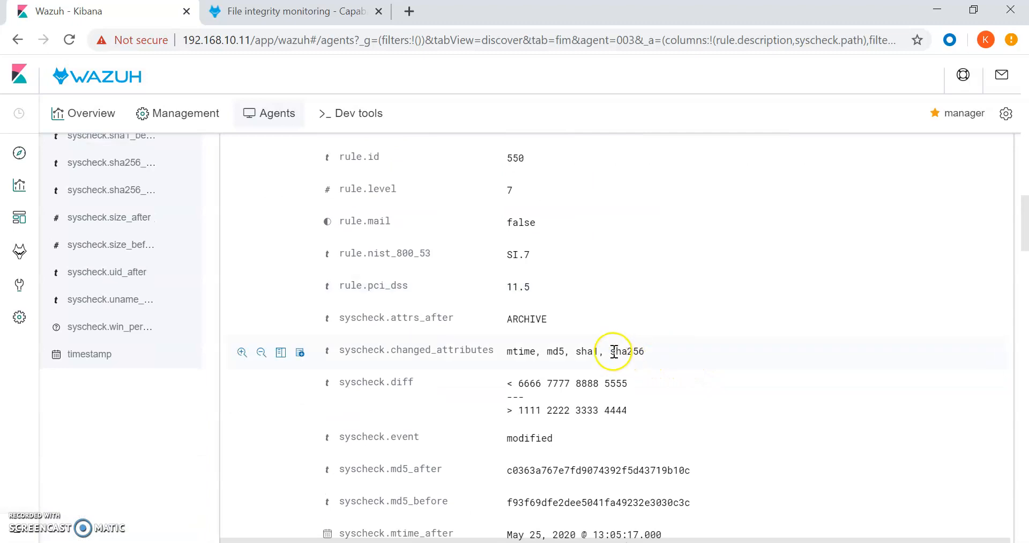
pyautogui.moveTo(340, 386); pyautogui.dragTo(397, 387)
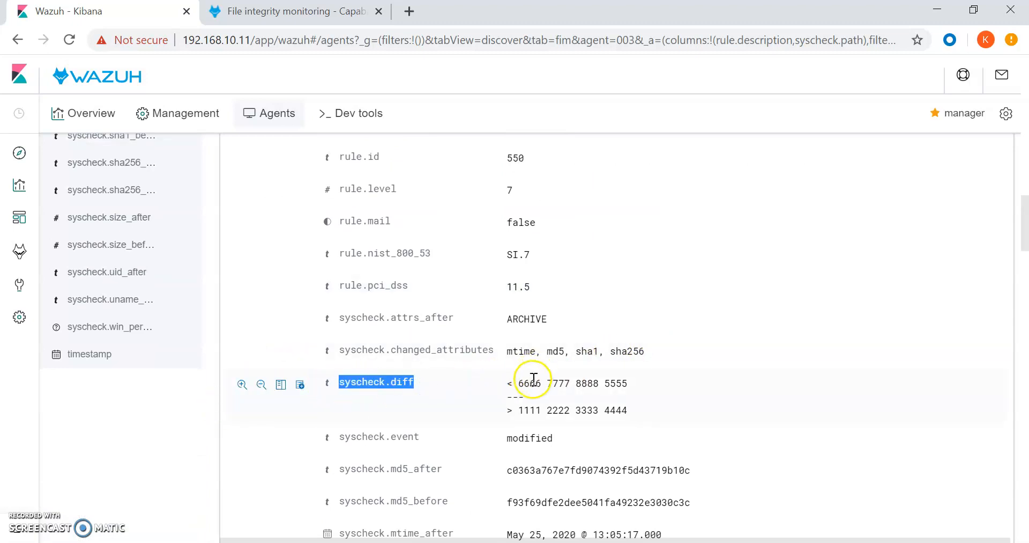
pyautogui.moveTo(519, 384); pyautogui.dragTo(628, 412)
pyautogui.click(518, 414)
pyautogui.moveTo(519, 414); pyautogui.dragTo(562, 414)
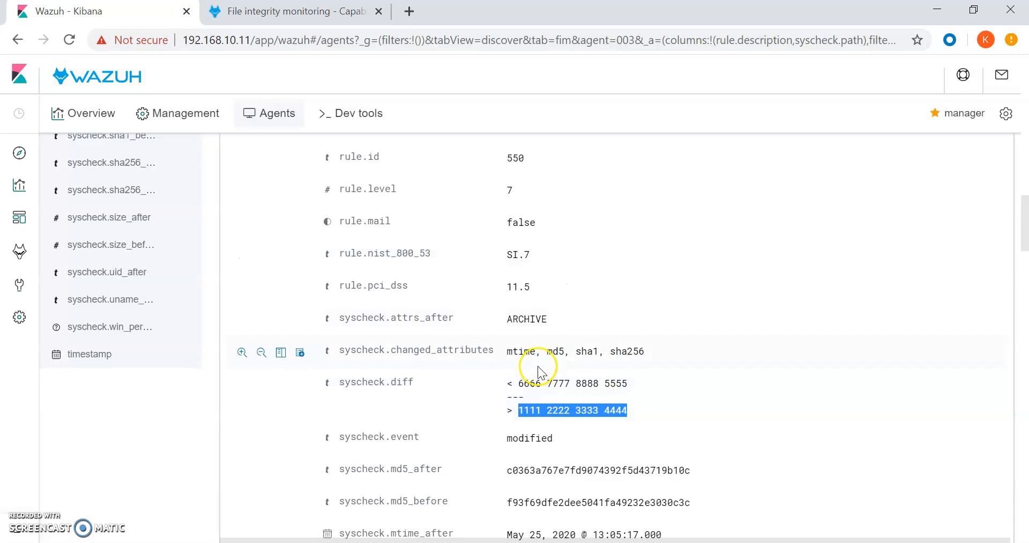
pyautogui.scroll(5, 542, 354)
pyautogui.scroll(10, 544, 345)
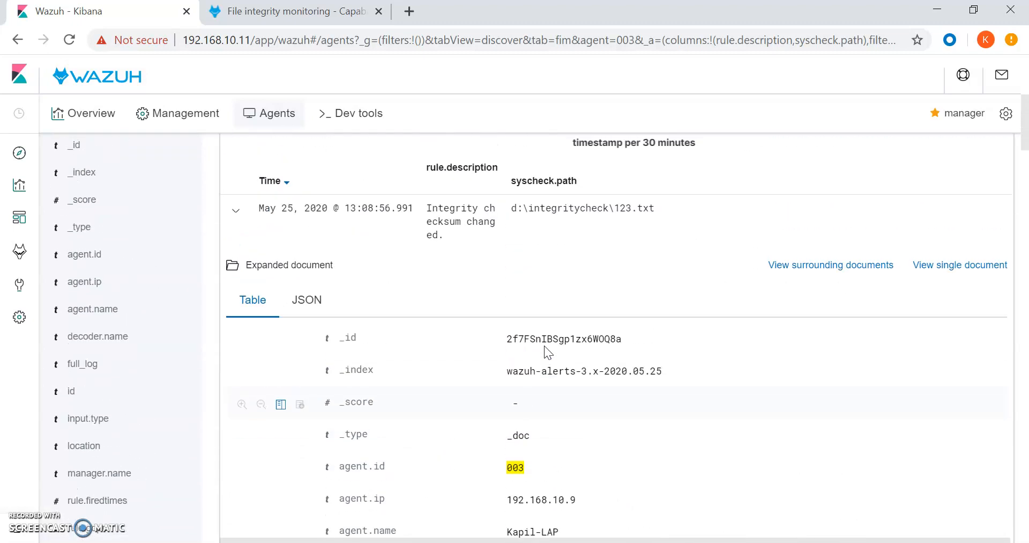
pyautogui.click(236, 211)
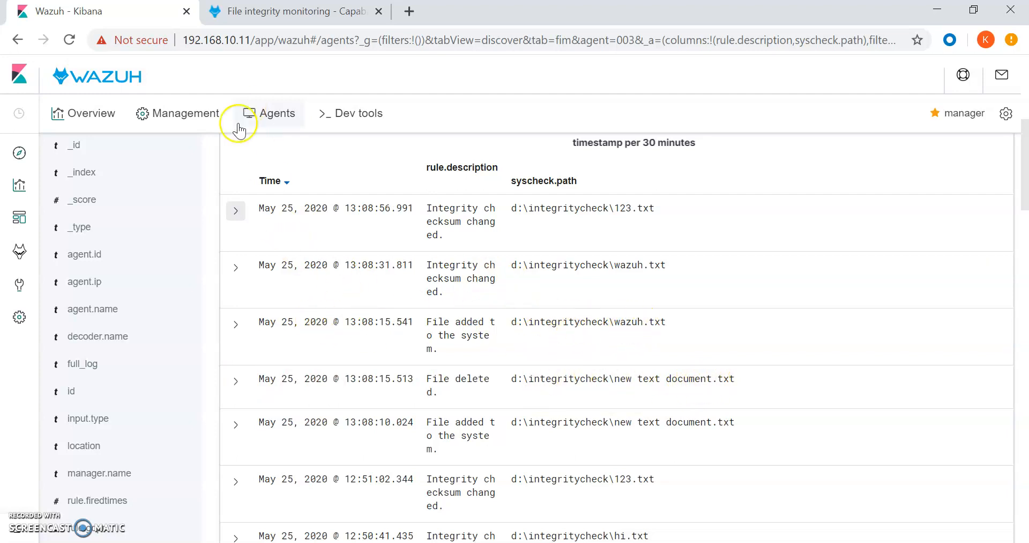
pyautogui.click(239, 270)
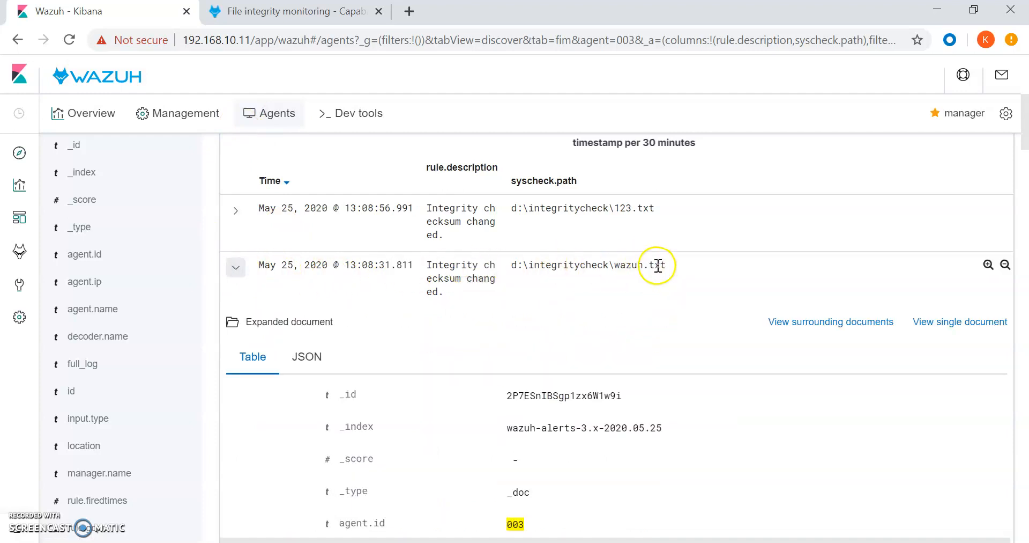
pyautogui.doubleClick(627, 265)
pyautogui.scroll(-5, 622, 362)
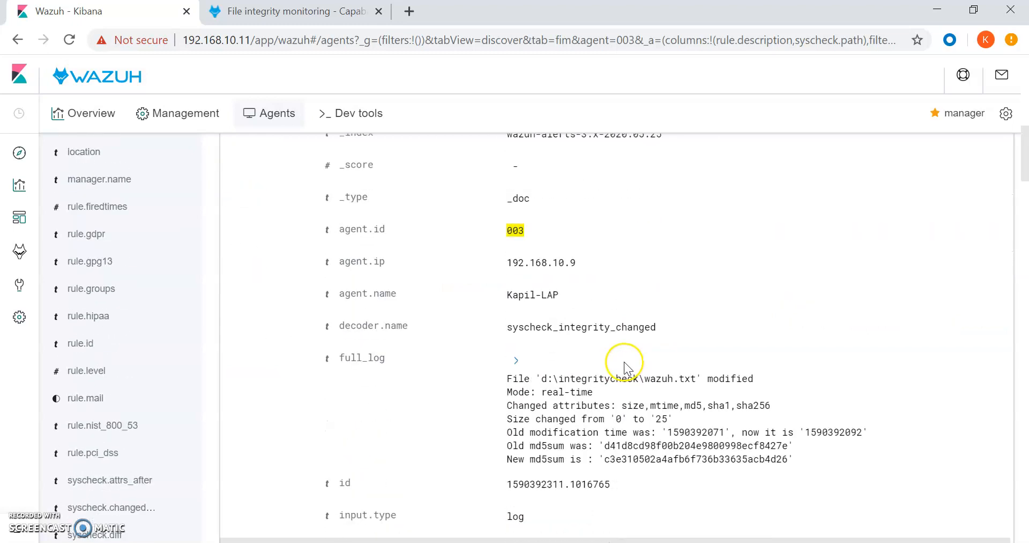
pyautogui.scroll(-3, 625, 366)
pyautogui.doubleClick(728, 190)
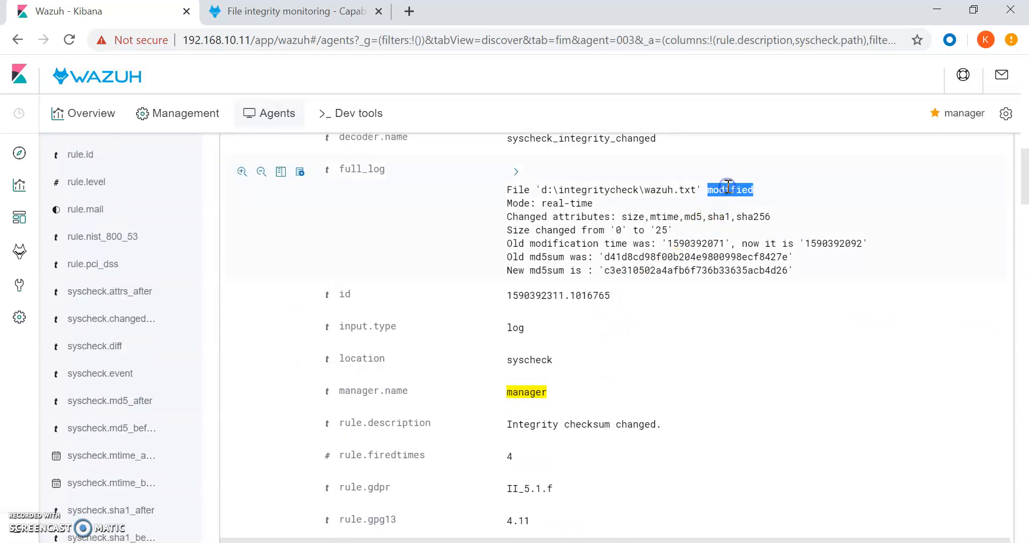
pyautogui.scroll(-10, 706, 301)
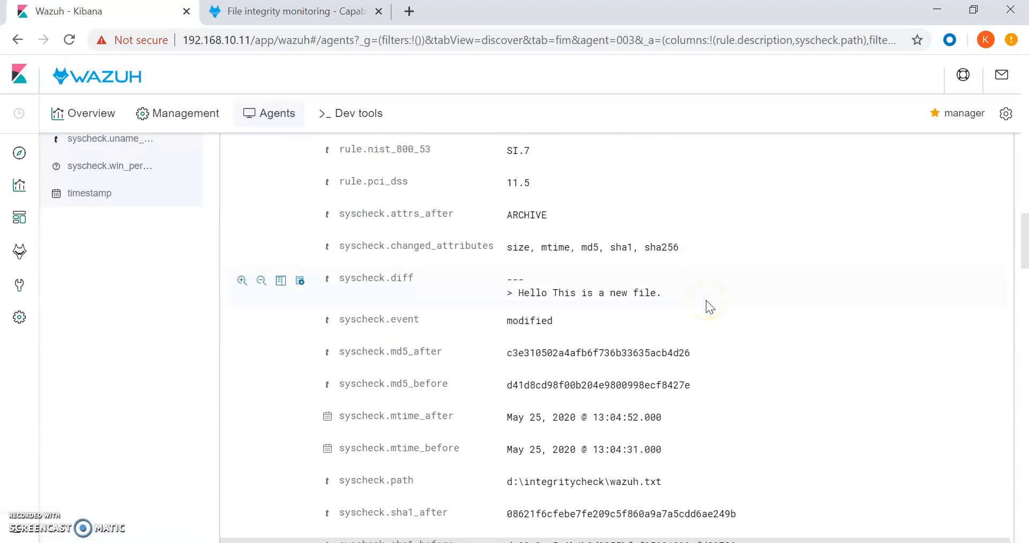
pyautogui.moveTo(508, 274); pyautogui.dragTo(516, 276)
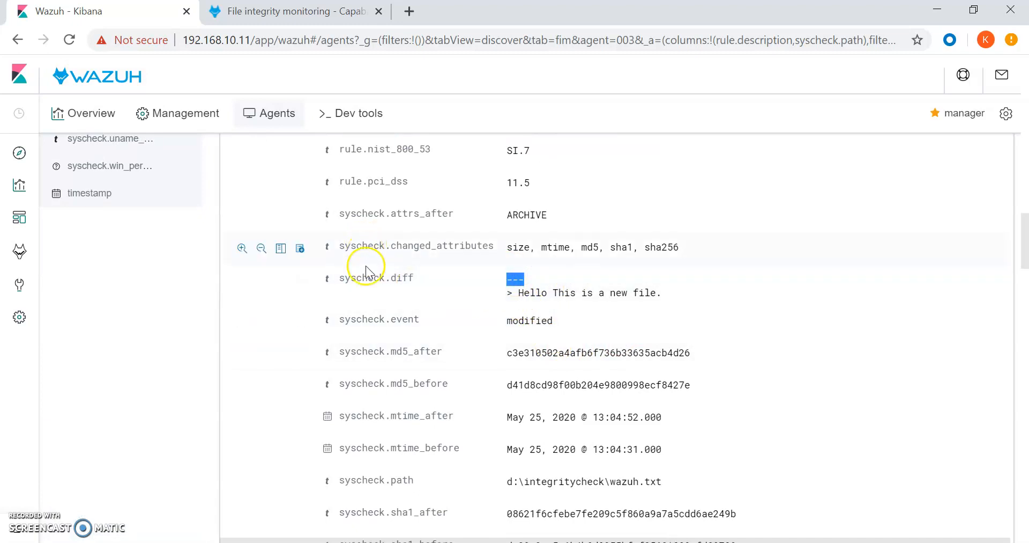
pyautogui.moveTo(521, 295)
pyautogui.mouseDown()
pyautogui.moveTo(653, 294)
pyautogui.moveTo(520, 296)
pyautogui.mouseUp()
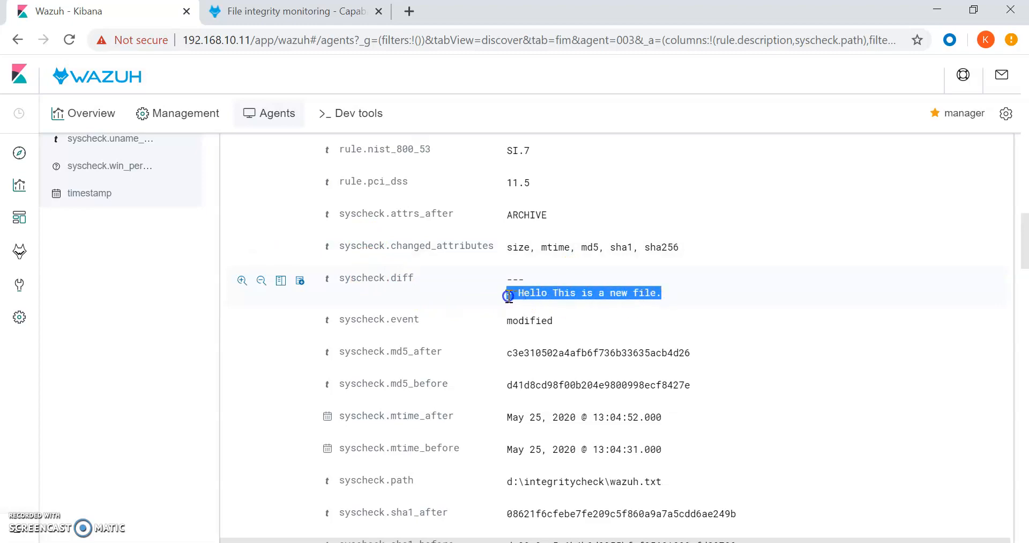
pyautogui.scroll(15, 437, 301)
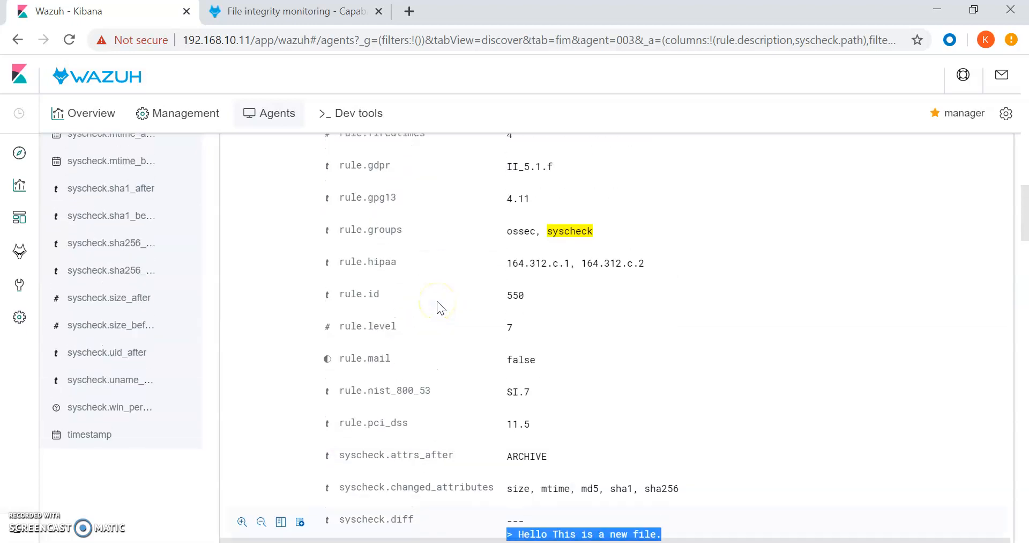
pyautogui.scroll(3, 362, 271)
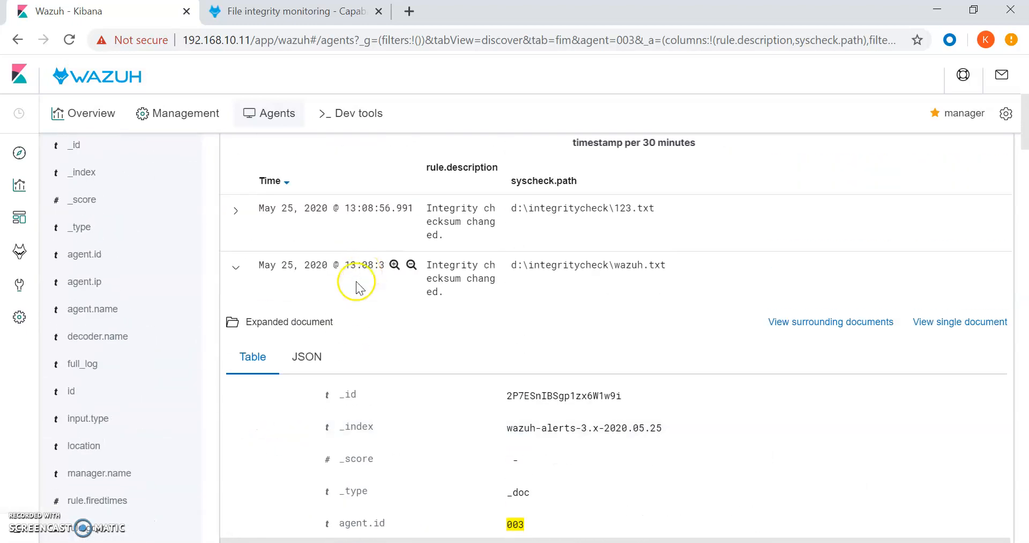
pyautogui.click(234, 267)
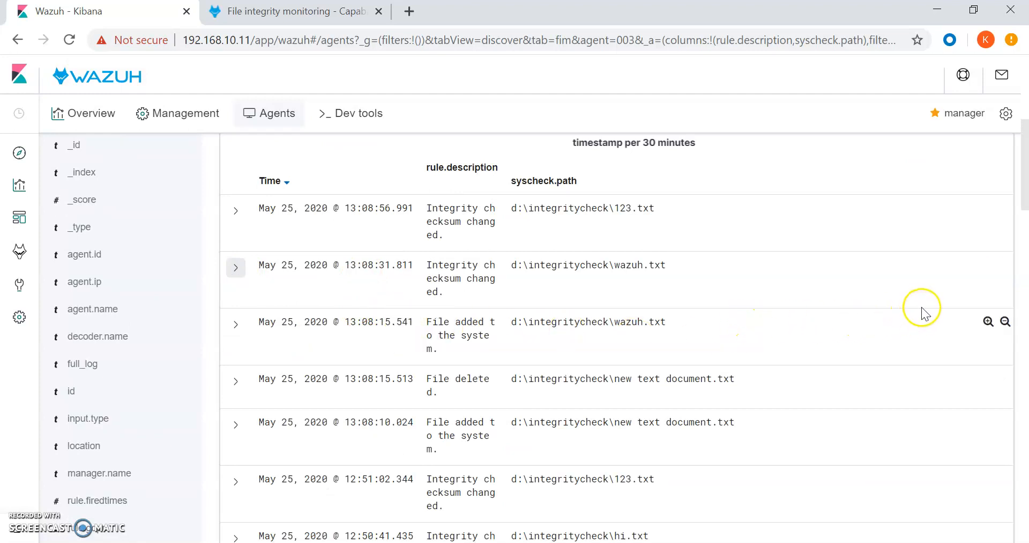
pyautogui.scroll(6, 928, 306)
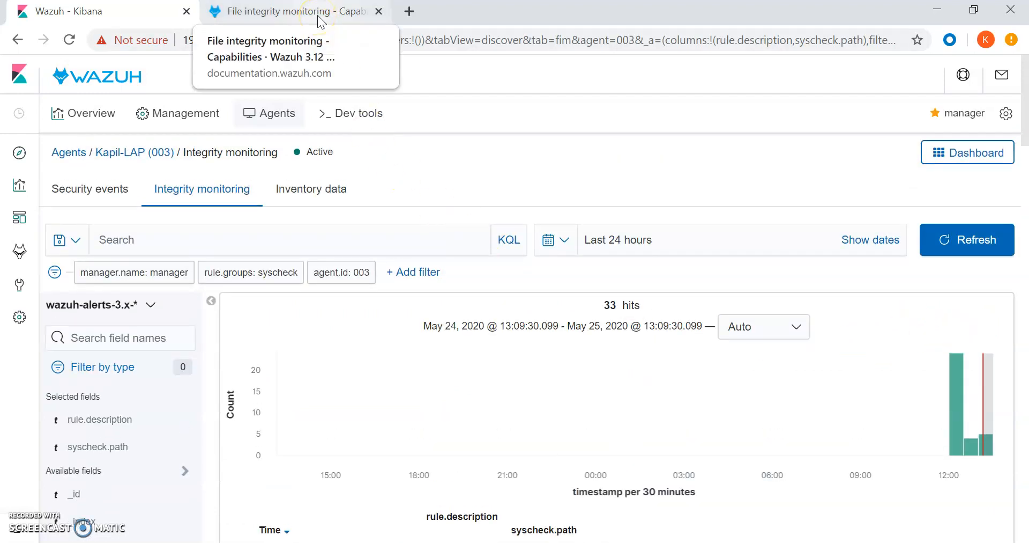
# Return to the File integrity monitoring capabilities page and open its Configuration topic.
pyautogui.click(318, 15)
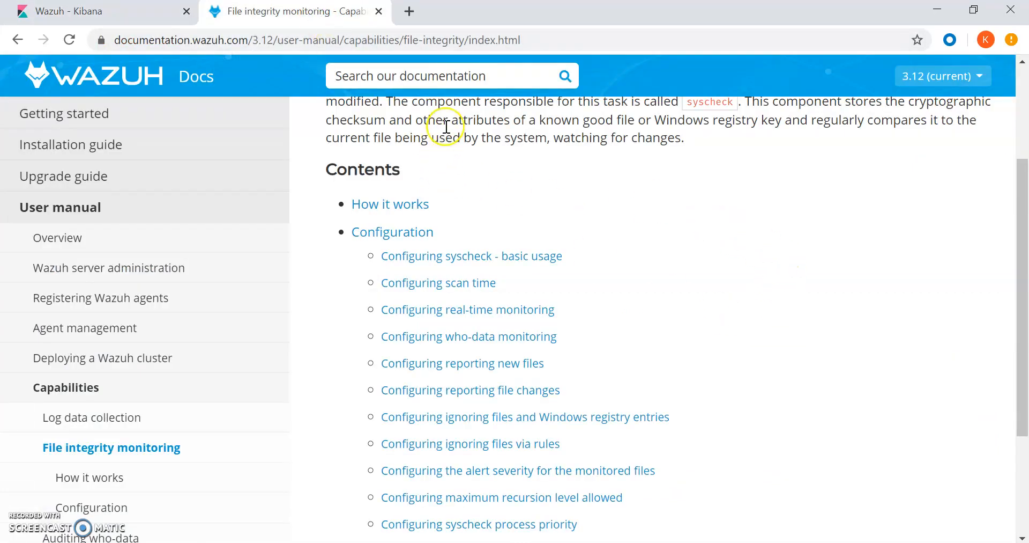
pyautogui.scroll(-3, 849, 247)
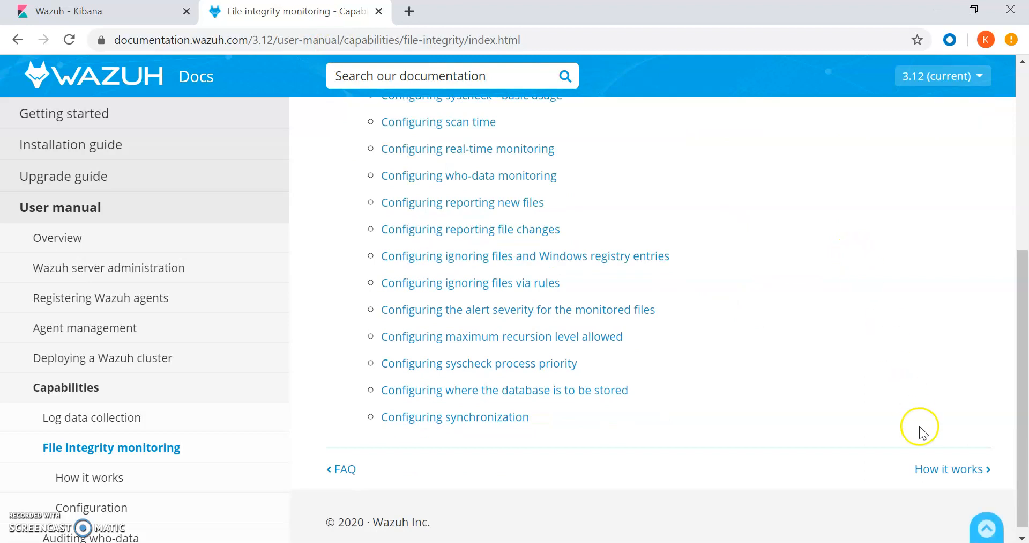
pyautogui.scroll(1, 483, 242)
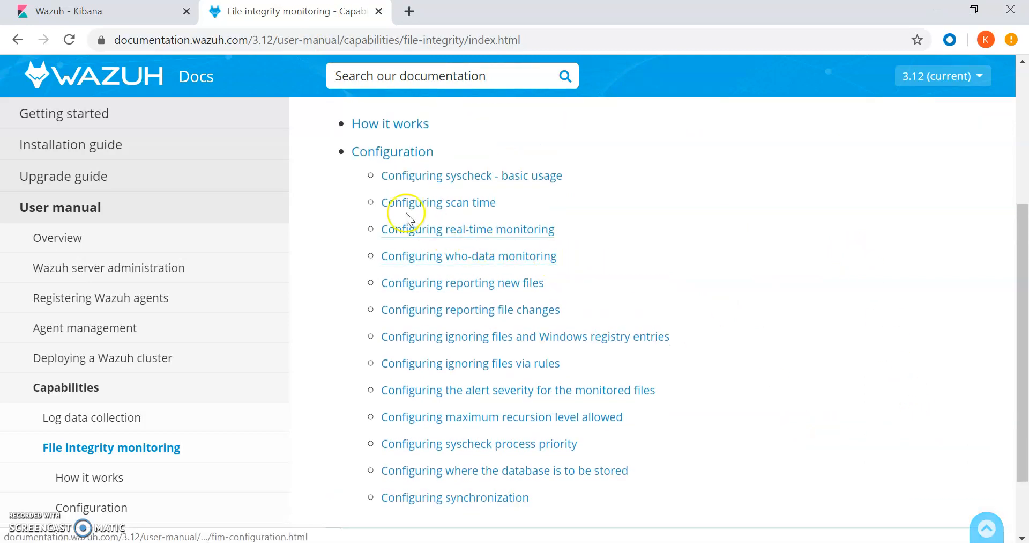
pyautogui.click(385, 154)
# Read the basic usage and scan time examples, highlighting the saturday scan_day value.
pyautogui.scroll(-6, 925, 305)
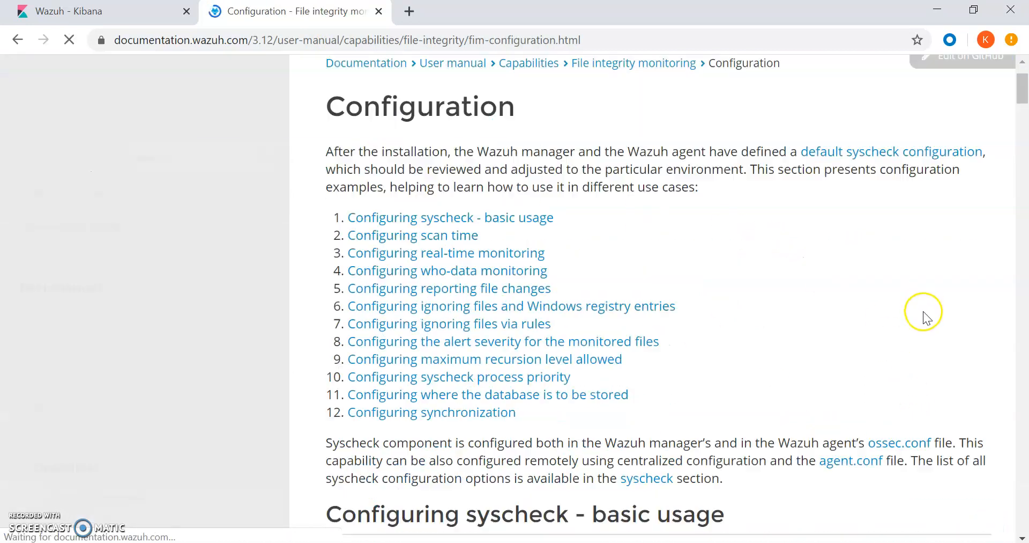
pyautogui.scroll(-1, 927, 298)
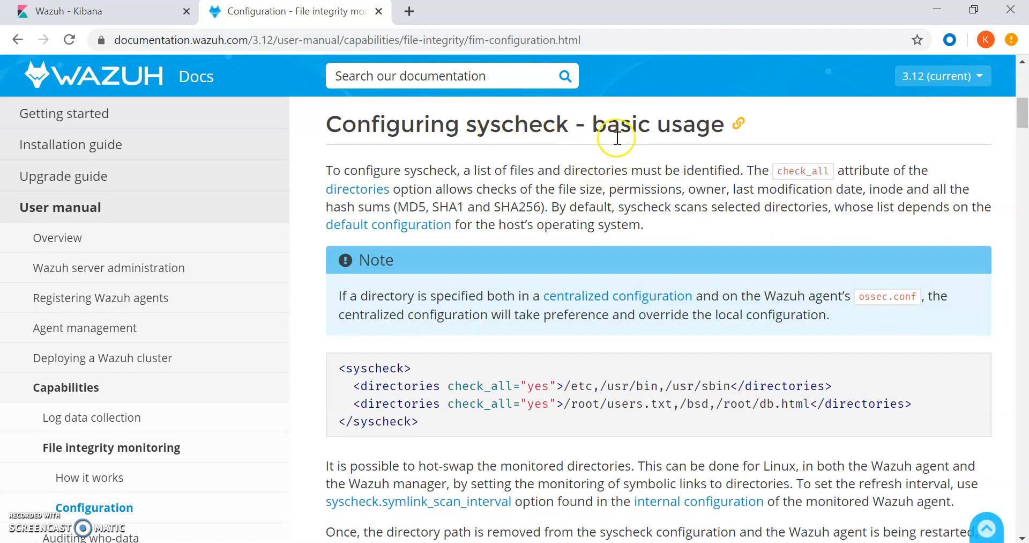
pyautogui.scroll(-4, 636, 162)
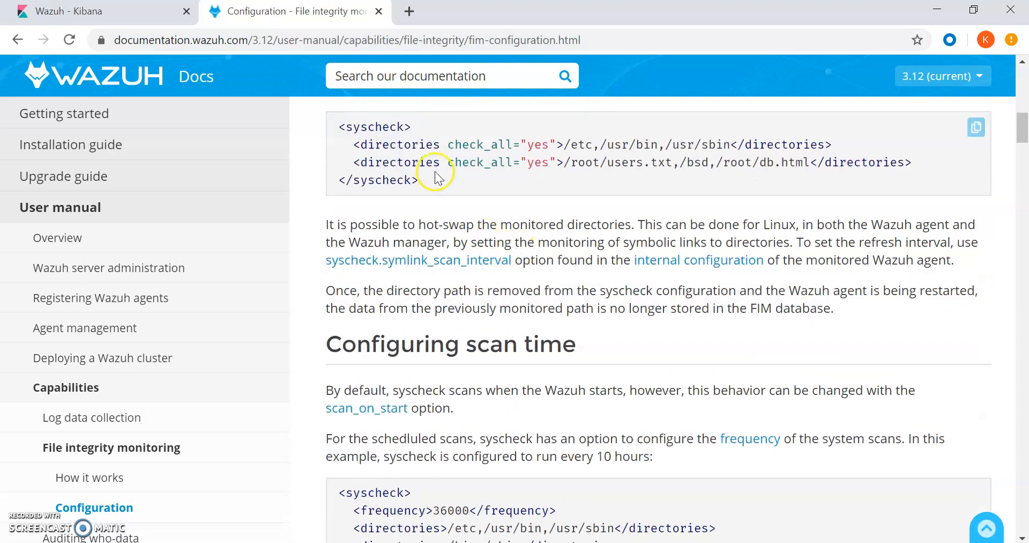
pyautogui.moveTo(456, 146); pyautogui.dragTo(544, 147)
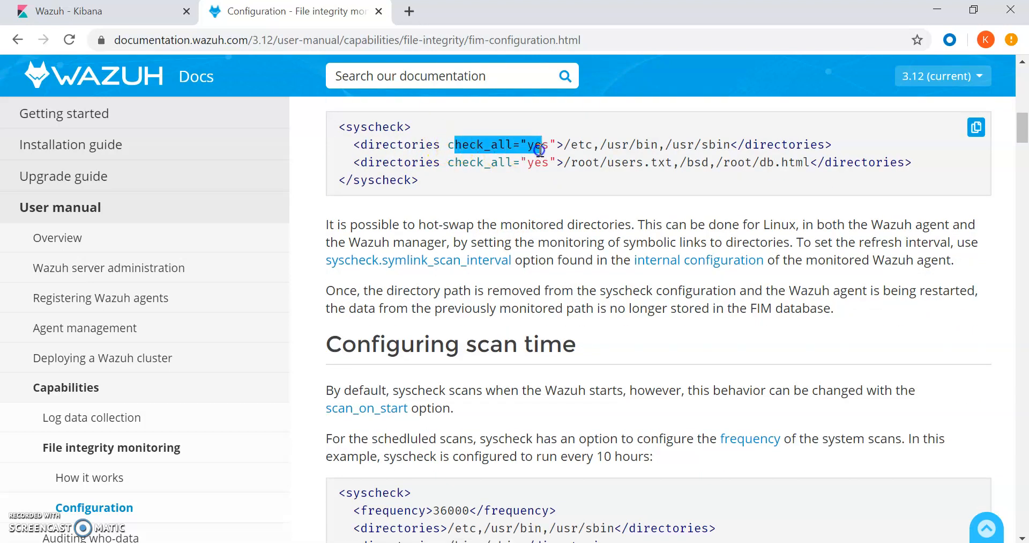
pyautogui.scroll(-3, 542, 225)
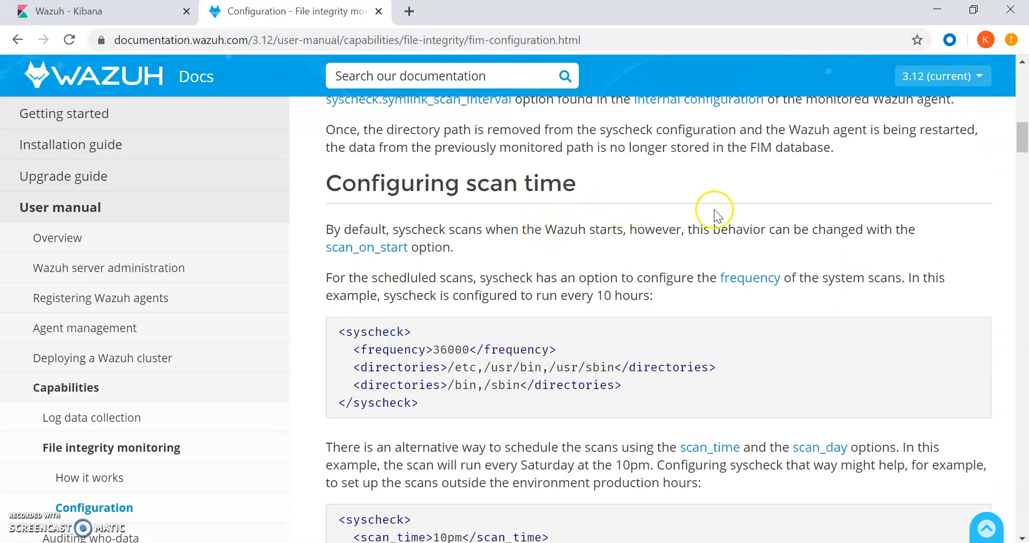
pyautogui.scroll(3, 716, 208)
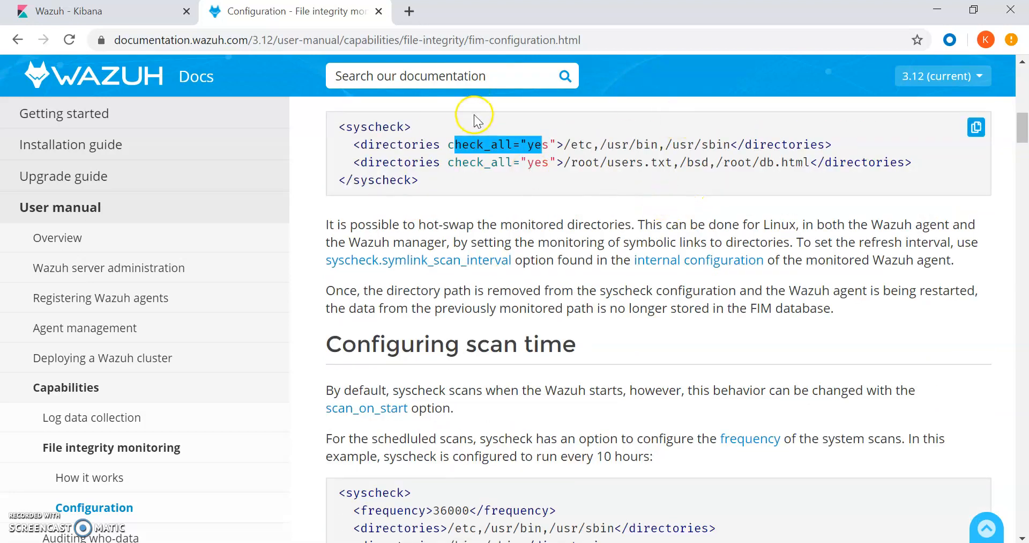
pyautogui.scroll(-3, 563, 275)
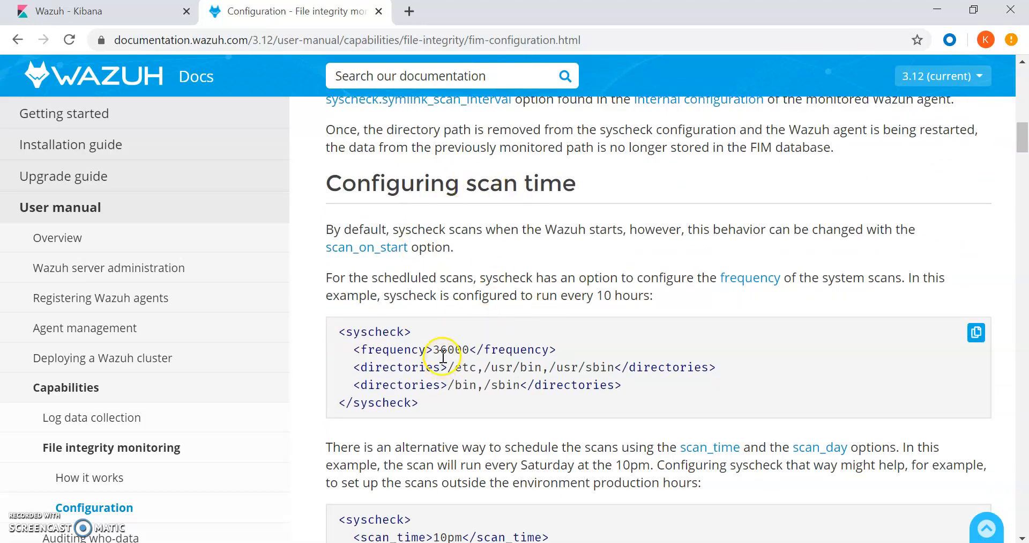
pyautogui.scroll(-6, 535, 349)
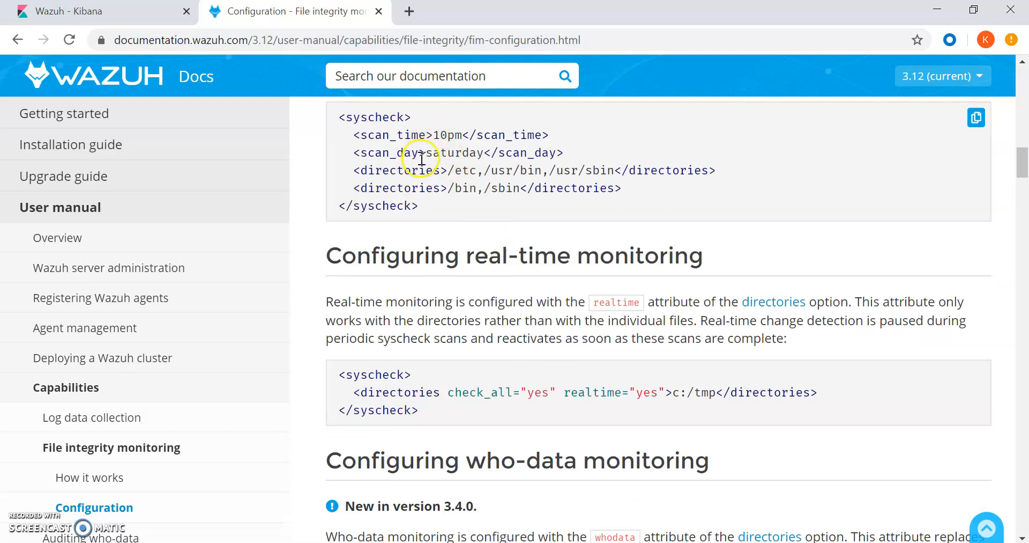
pyautogui.moveTo(417, 155); pyautogui.dragTo(478, 158)
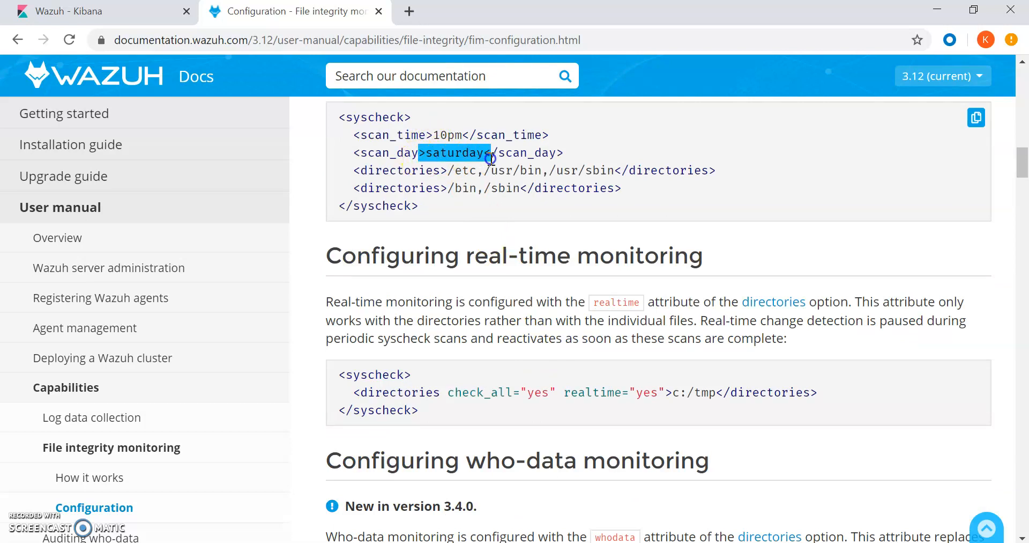
# Highlight the realtime attribute and continue through who-data monitoring to the alert_new_files section.
pyautogui.scroll(-1, 493, 300)
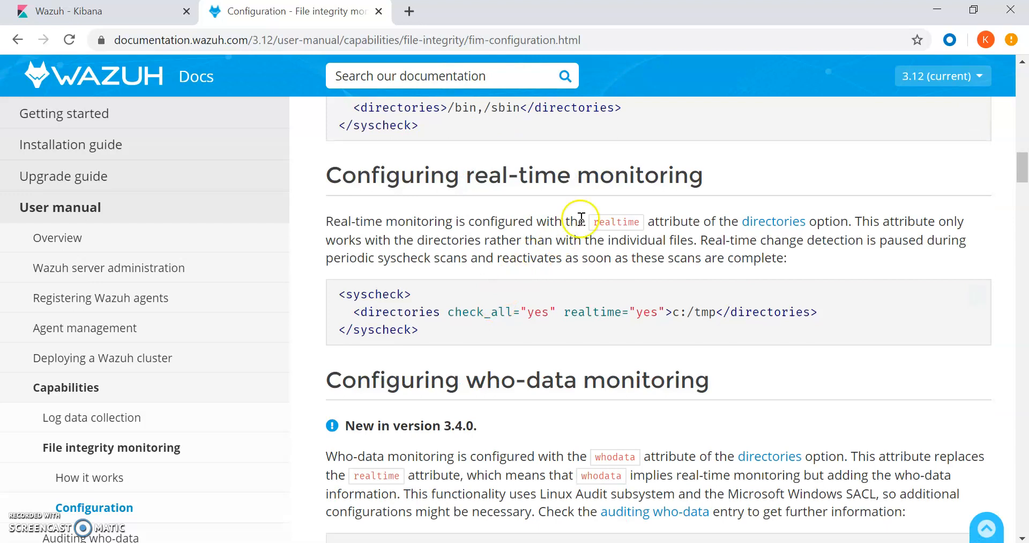
pyautogui.moveTo(563, 313); pyautogui.dragTo(654, 315)
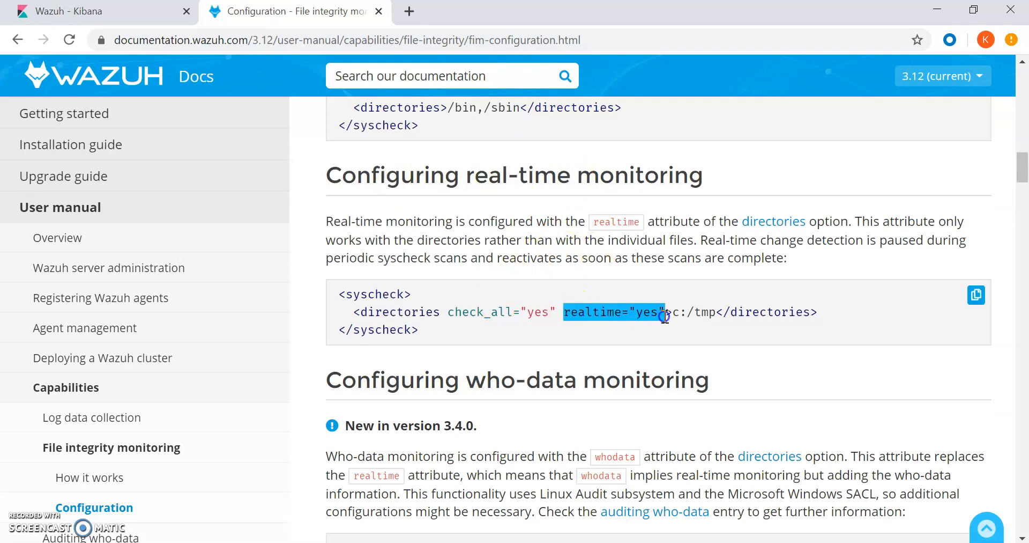
pyautogui.scroll(-5, 662, 315)
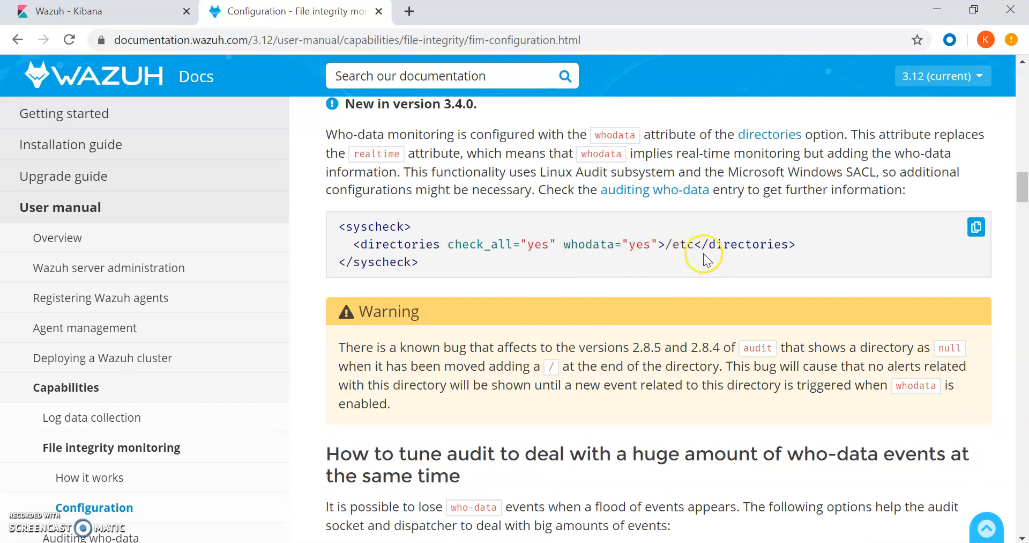
pyautogui.scroll(-4, 581, 316)
pyautogui.scroll(-11, 572, 320)
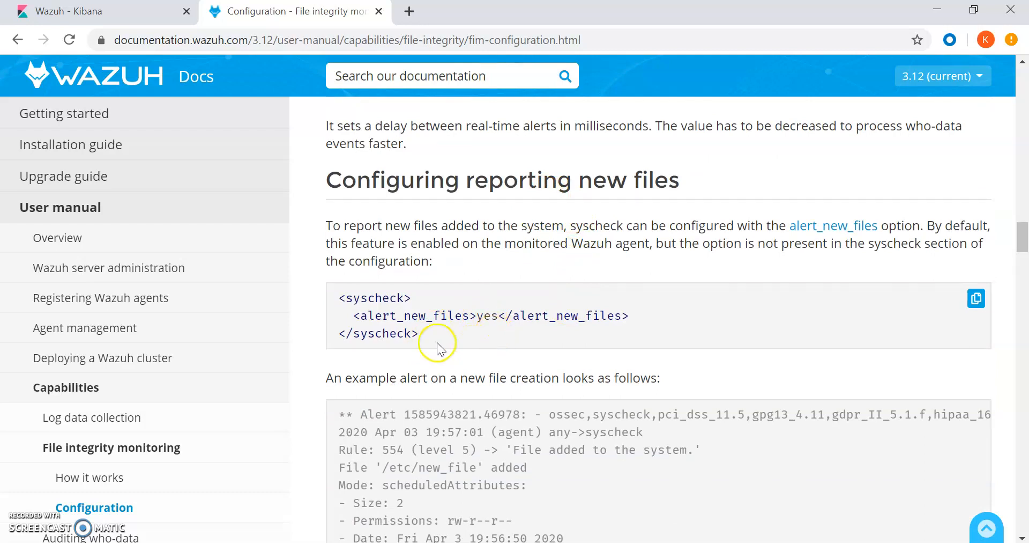
# Highlight the alert_new_files line and the report_changes attribute in their syscheck examples.
pyautogui.moveTo(358, 317); pyautogui.dragTo(629, 317)
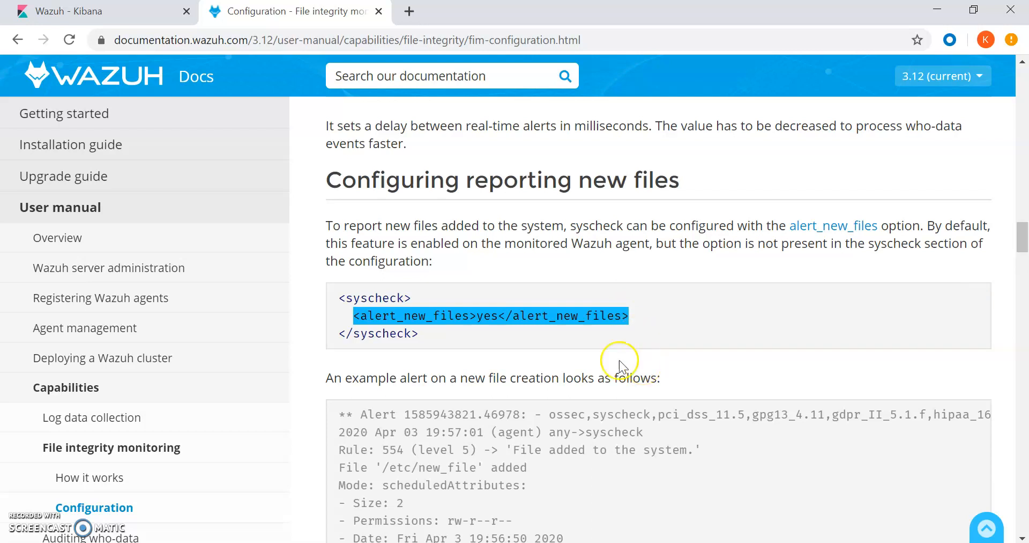
pyautogui.scroll(-7, 498, 429)
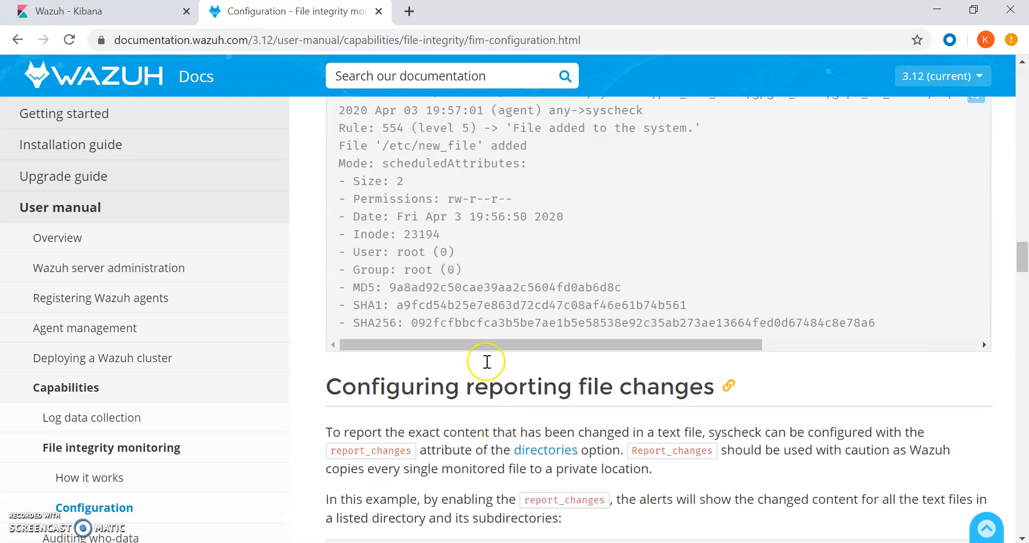
pyautogui.scroll(2, 487, 361)
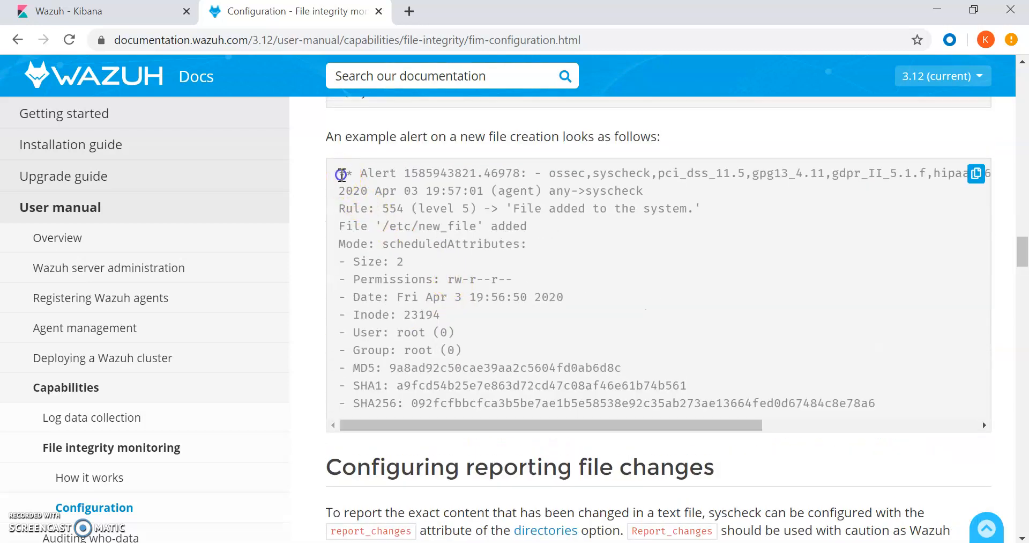
pyautogui.scroll(-6, 471, 239)
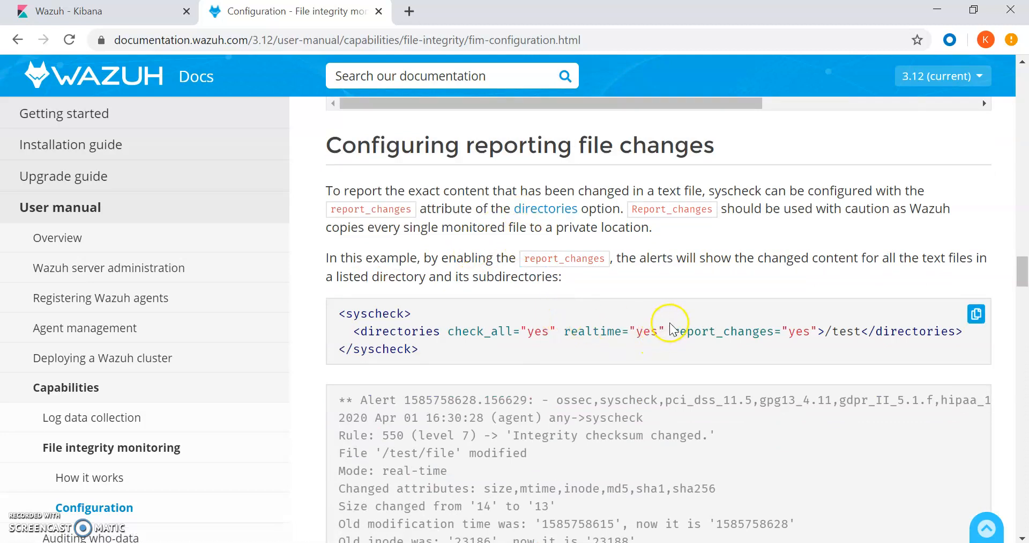
pyautogui.moveTo(672, 333); pyautogui.dragTo(812, 336)
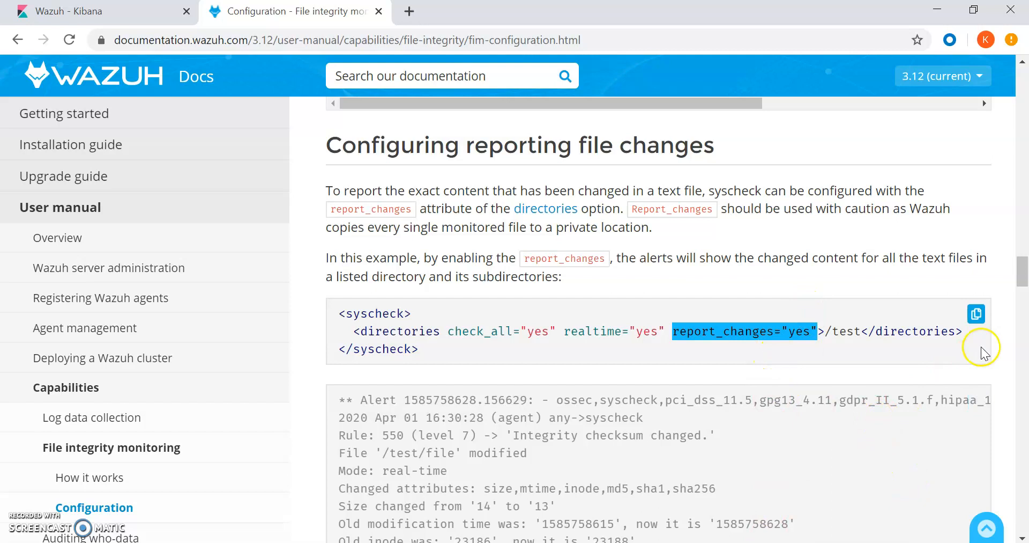
pyautogui.scroll(-12, 1002, 360)
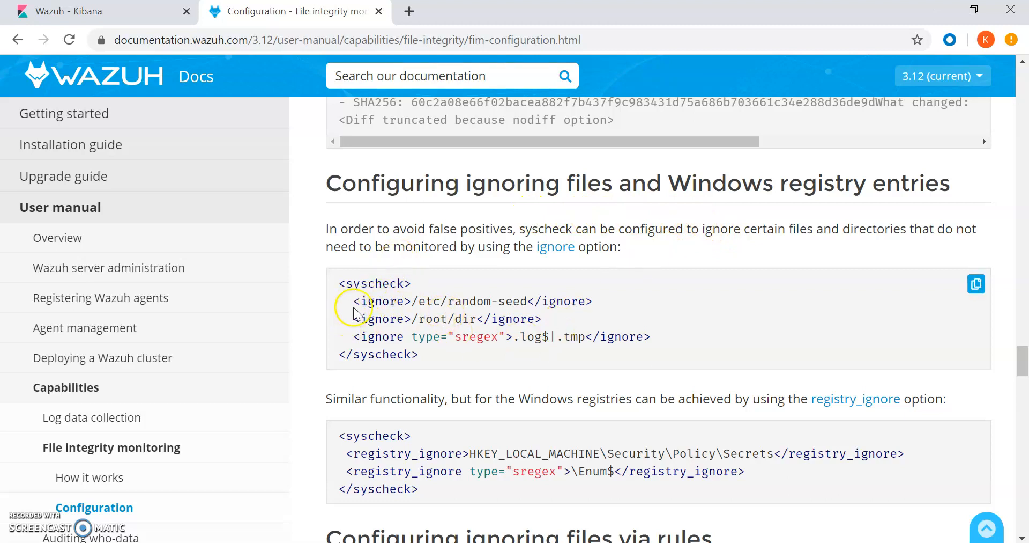
# Highlight the first ignore entry, then read through rule-based ignoring, alert severity and recursion level.
pyautogui.moveTo(354, 302); pyautogui.dragTo(464, 301)
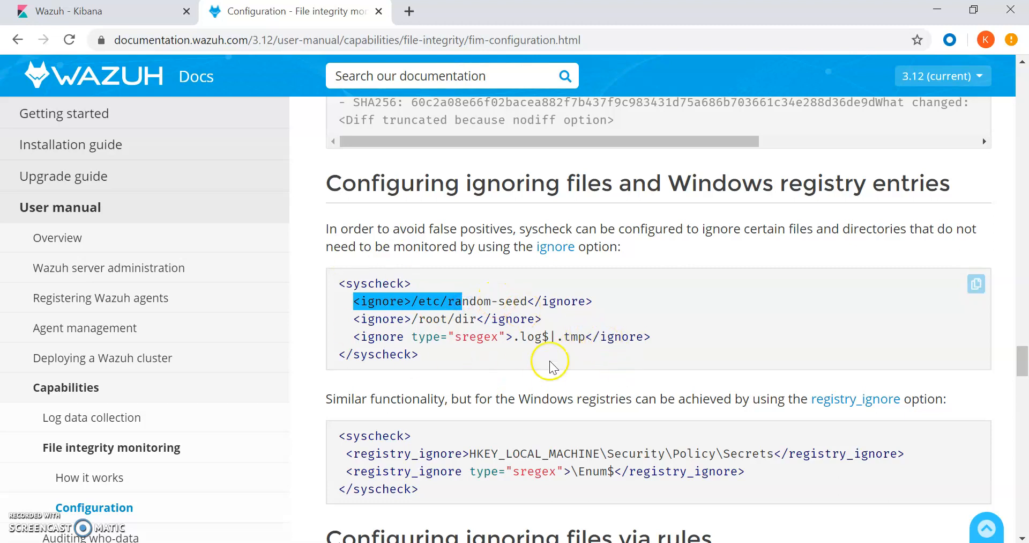
pyautogui.scroll(-5, 981, 395)
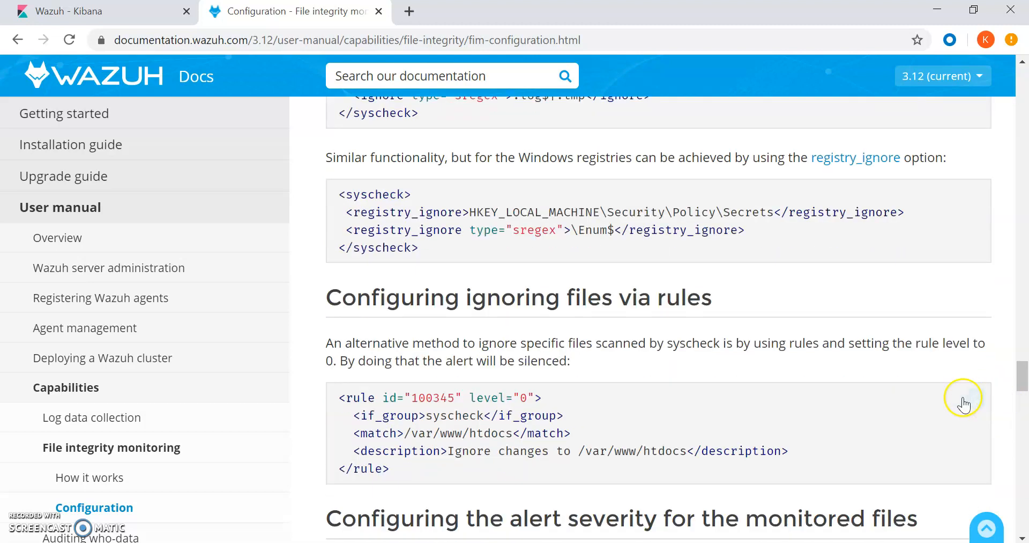
pyautogui.scroll(-2, 798, 363)
pyautogui.scroll(-5, 797, 361)
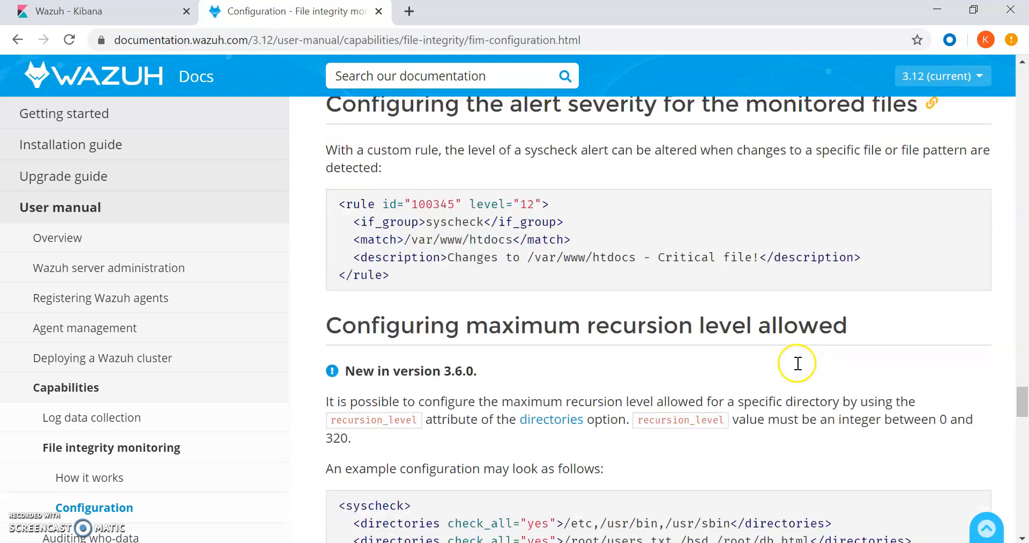
pyautogui.scroll(-12, 716, 255)
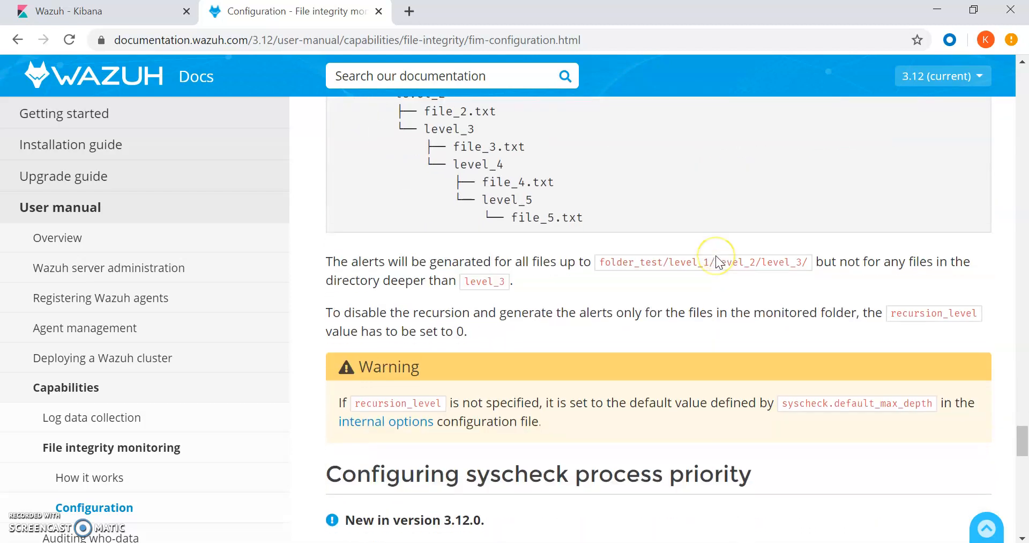